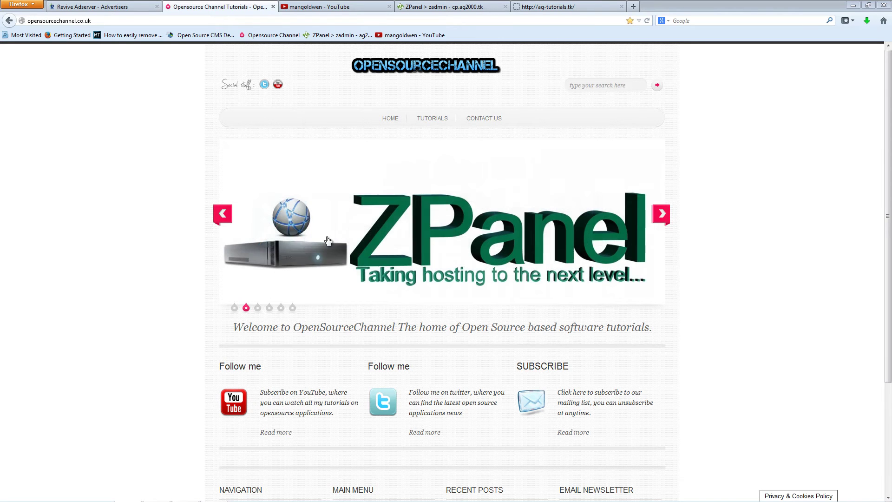
# Look over the YouTube channel and the OpenSourceChannel site, then return to the Revive Advertisers page
pyautogui.click(71, 8)
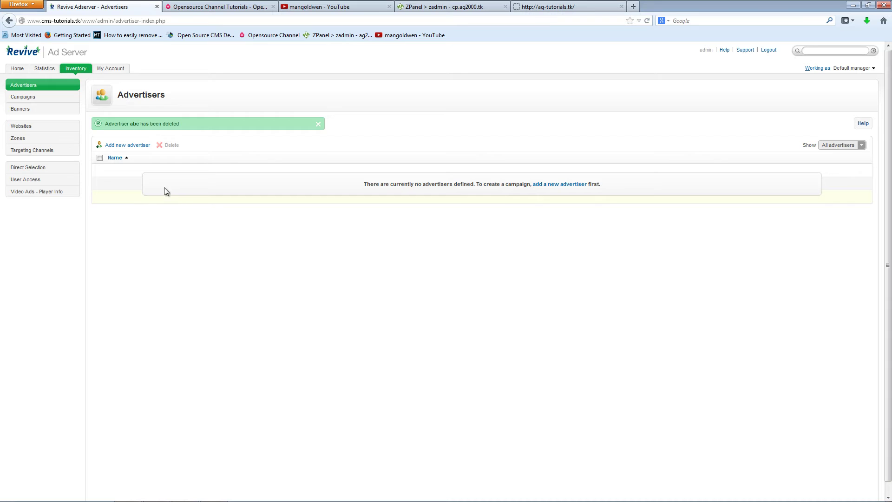
pyautogui.click(315, 9)
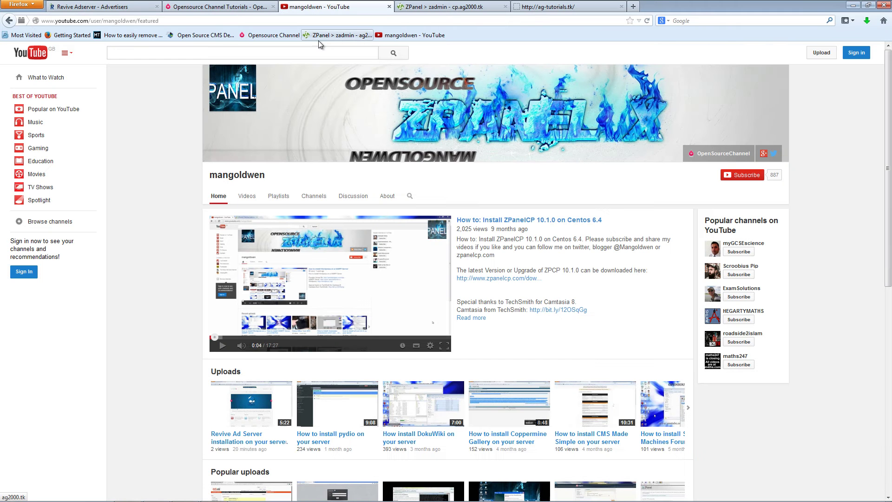
pyautogui.click(702, 153)
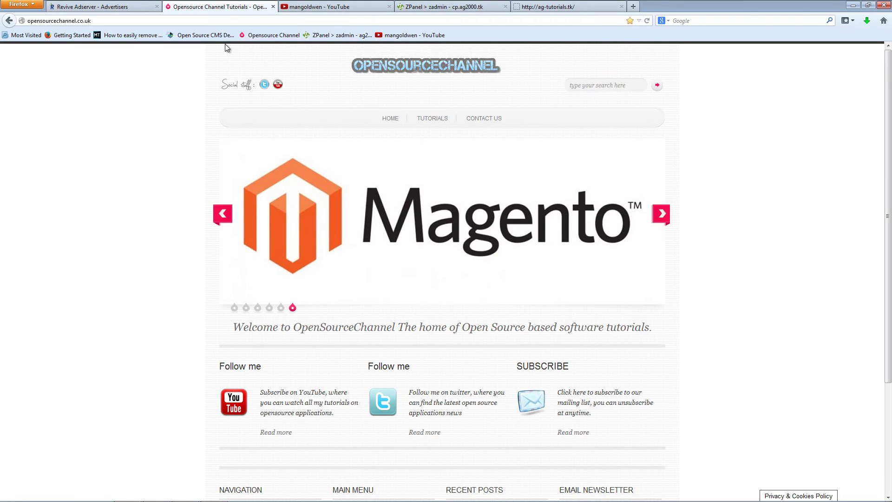
pyautogui.click(354, 8)
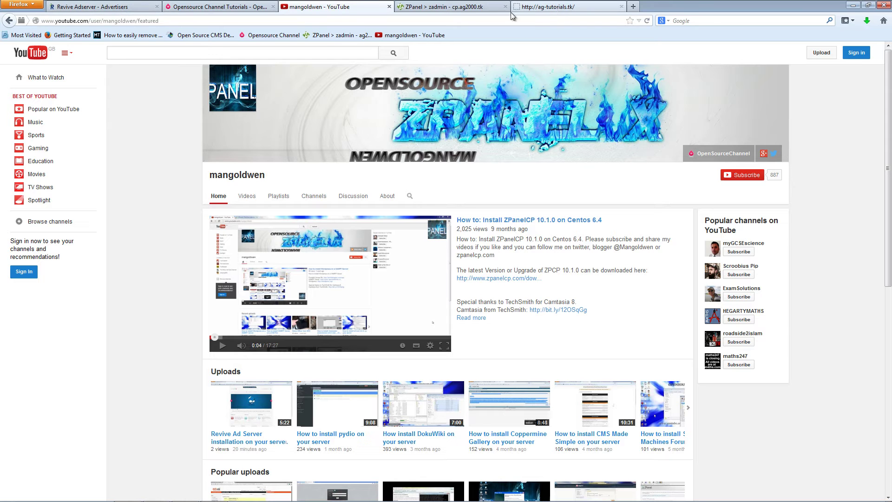
pyautogui.click(107, 7)
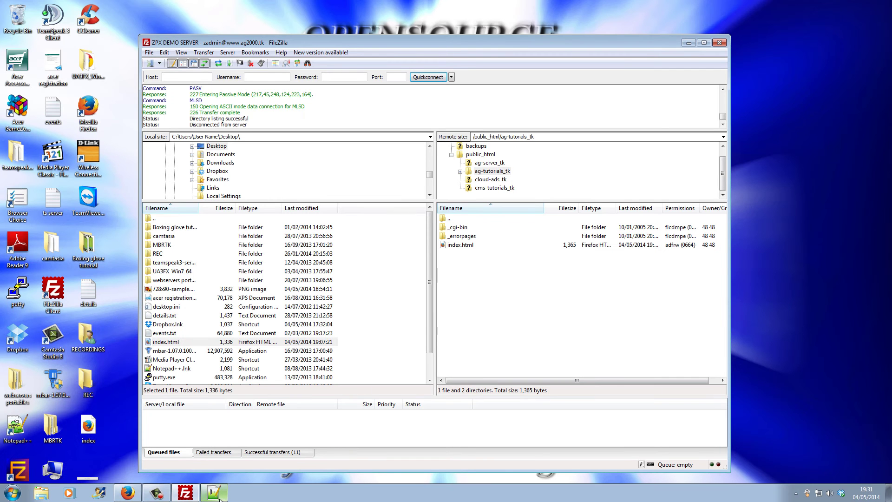
# Delete all the ad invocation code from index.html in Notepad++ and save the empty file
pyautogui.click(217, 498)
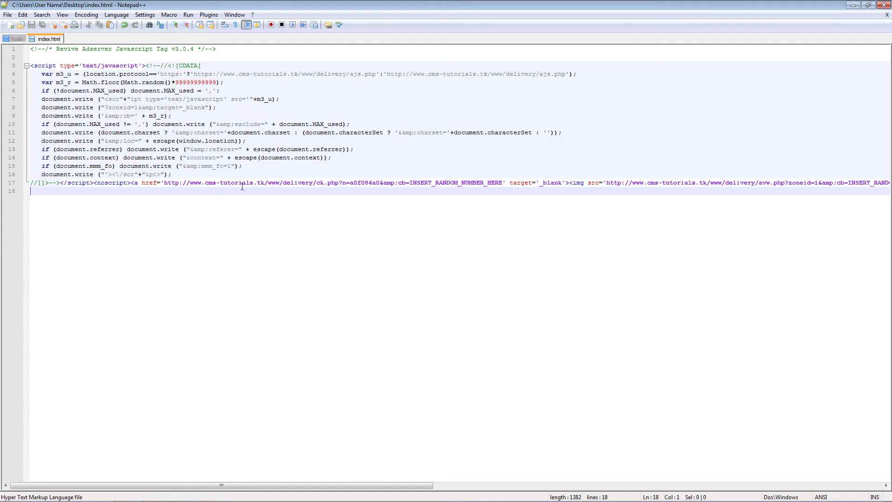
pyautogui.moveTo(207, 254); pyautogui.dragTo(19, 43)
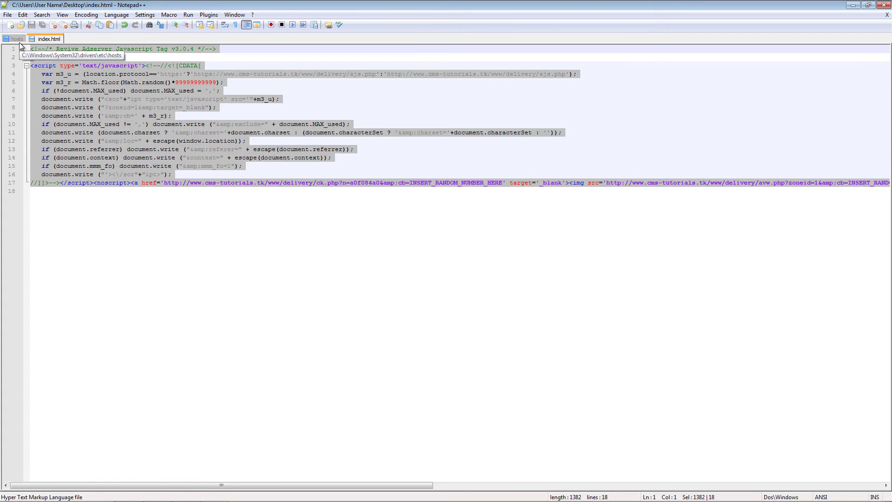
pyautogui.press('Delete')
pyautogui.click(32, 24)
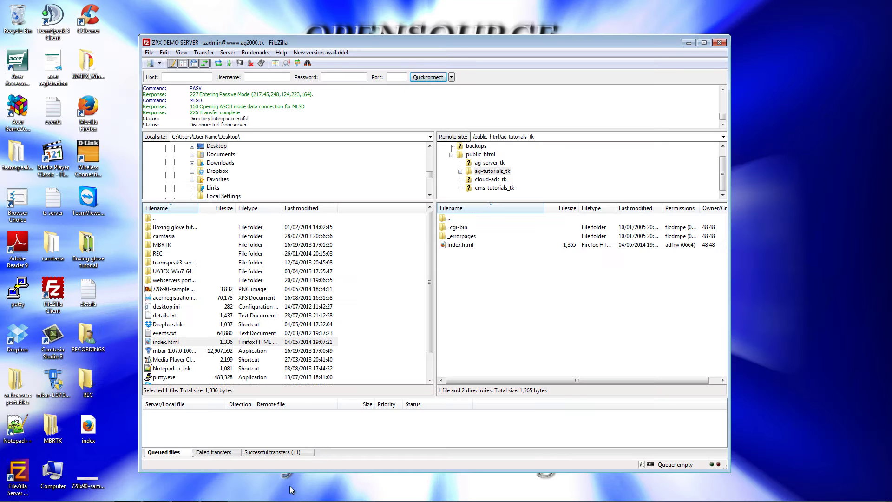
# Delete the server's index.html and upload the Desktop copy into public_html/ag-tutorials_tk
pyautogui.click(471, 247)
pyautogui.press('Delete')
pyautogui.press('Return')
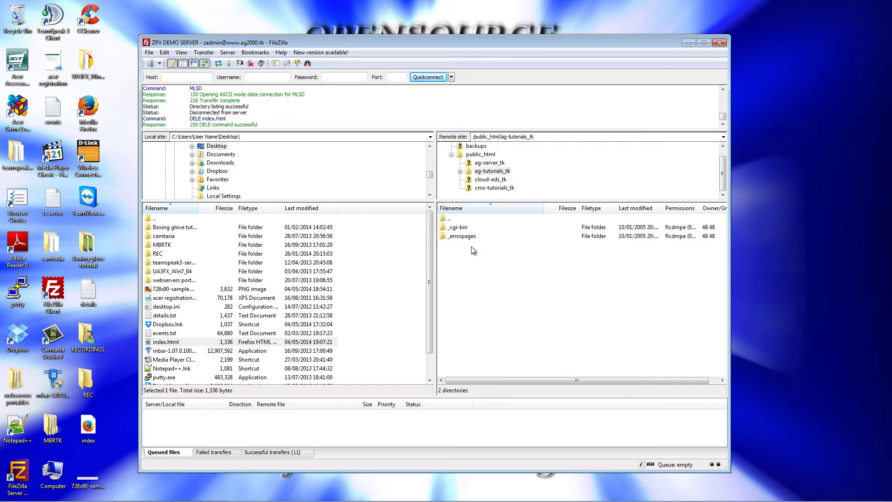
pyautogui.moveTo(166, 341); pyautogui.dragTo(493, 326)
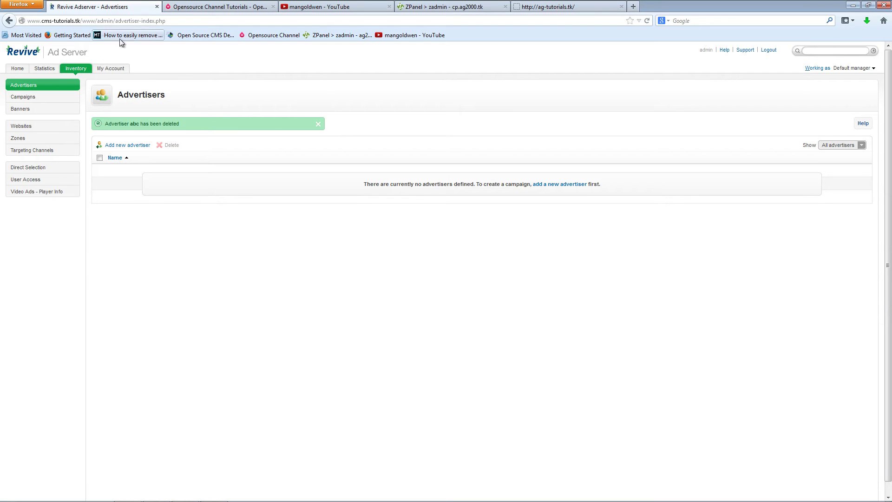
# Start a new advertiser and name it abc
pyautogui.click(21, 88)
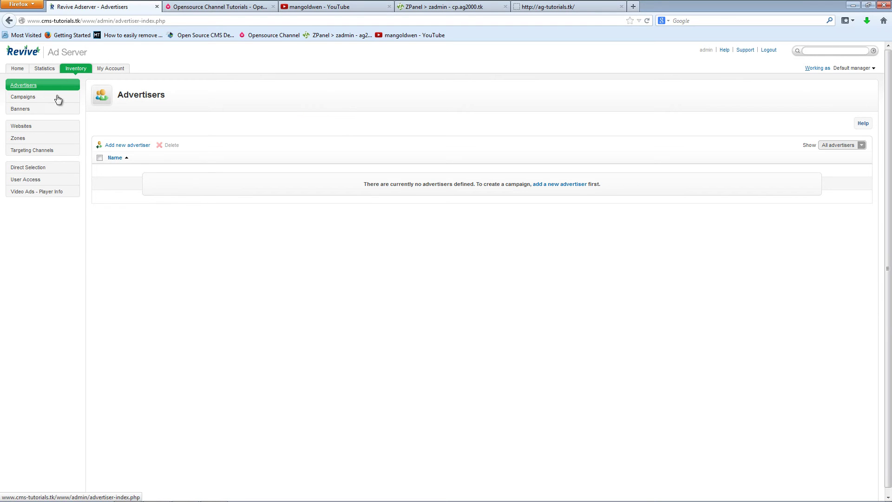
pyautogui.click(126, 146)
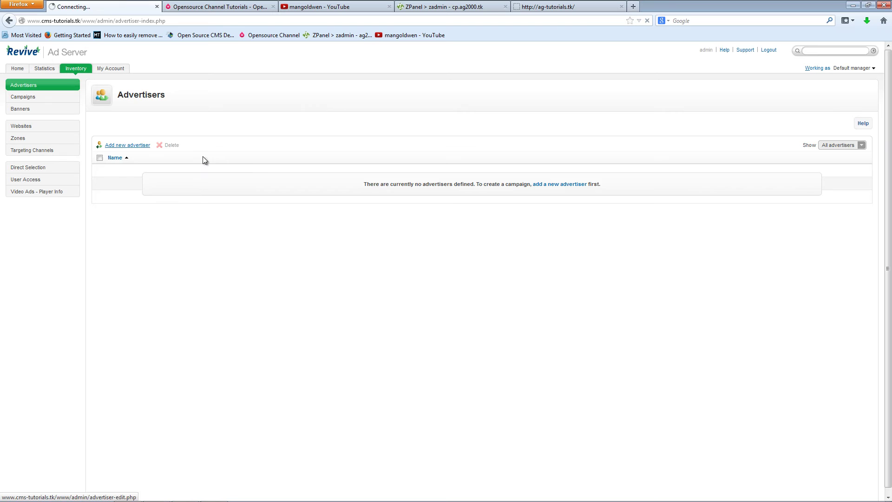
pyautogui.click(226, 167)
pyautogui.doubleClick(226, 166)
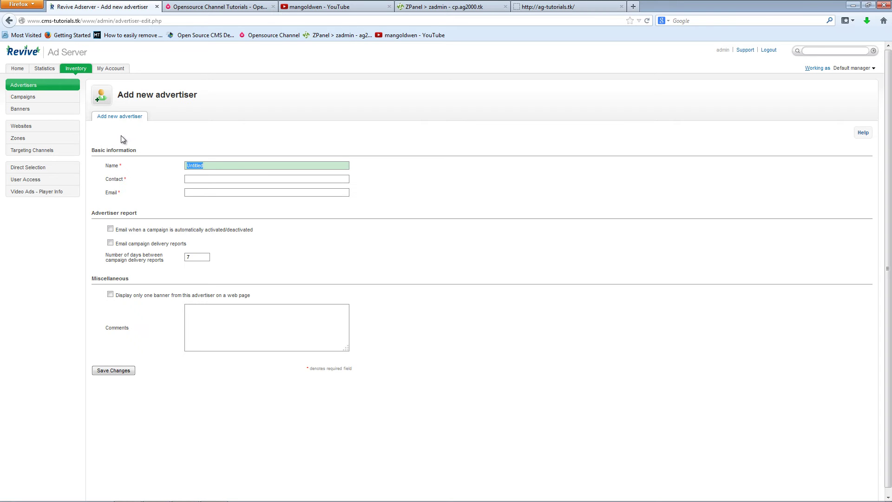
pyautogui.write('a')
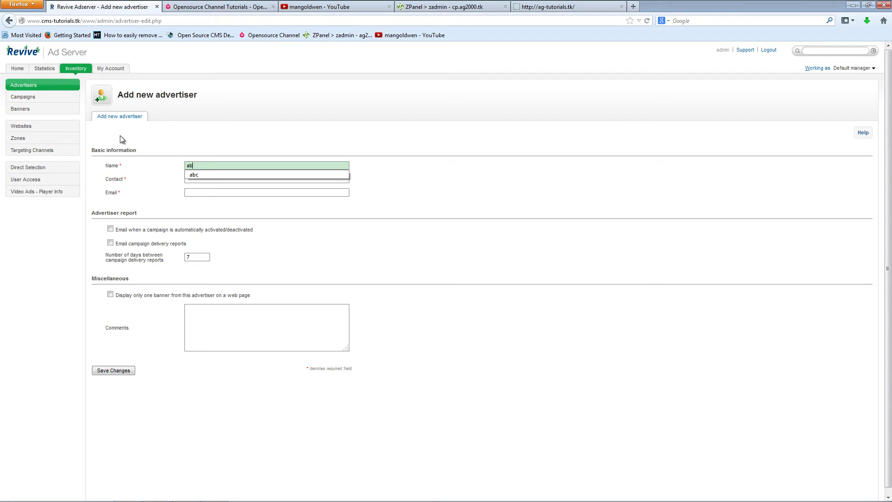
pyautogui.write('b')
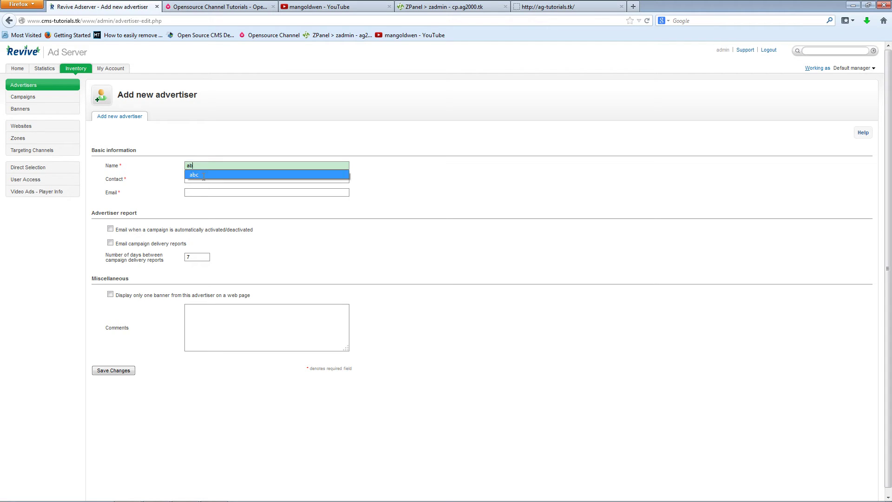
pyautogui.click(200, 177)
# Set contact webmaster and the e-mail address, enable campaign activation e-mails, and save
pyautogui.click(200, 180)
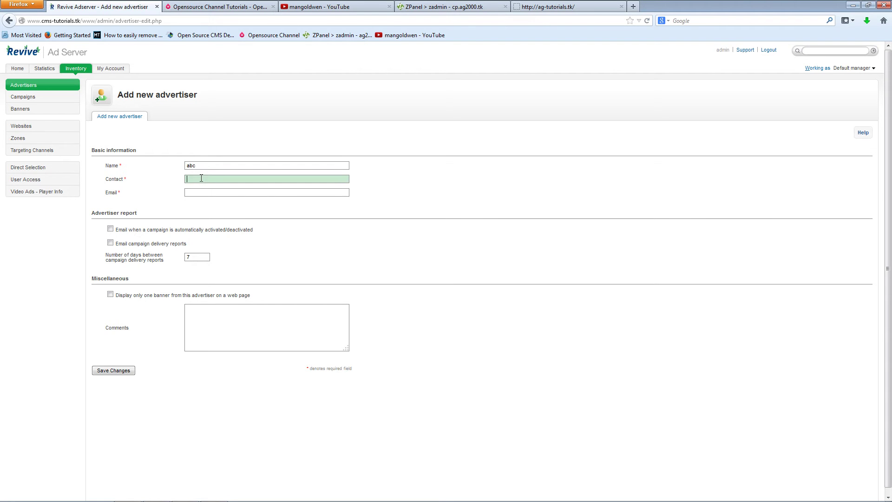
pyautogui.write('w')
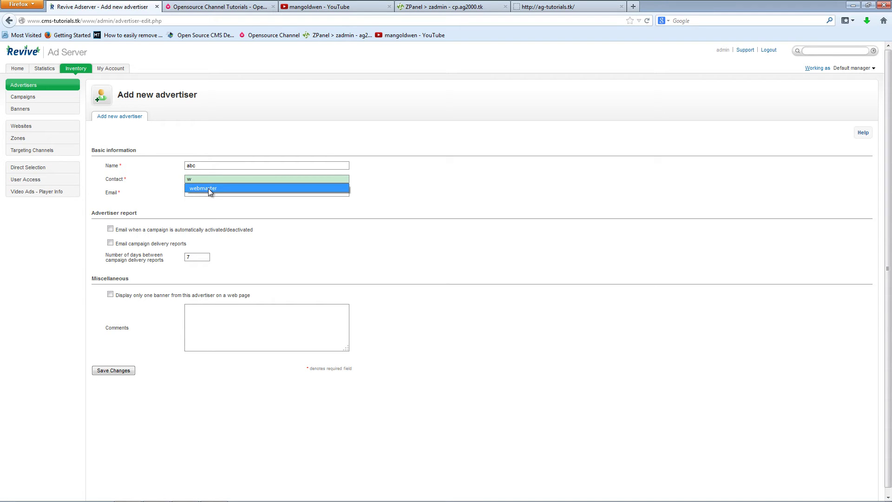
pyautogui.click(208, 188)
pyautogui.click(208, 192)
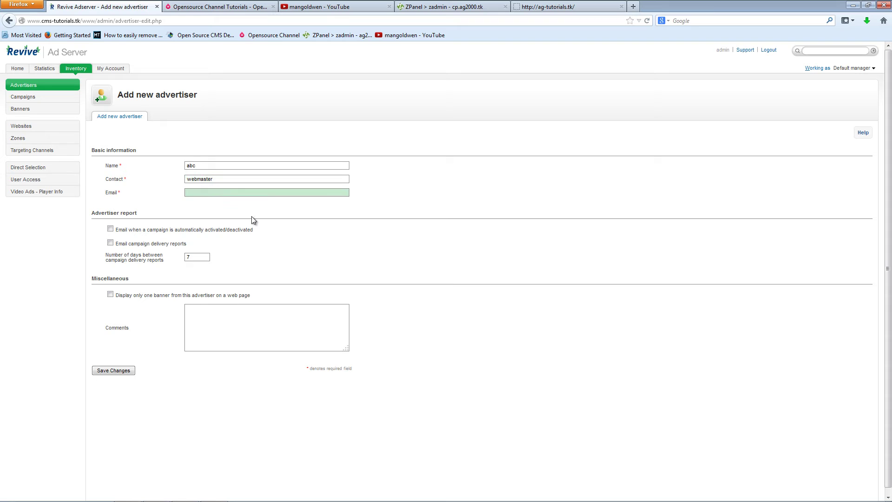
pyautogui.write('w')
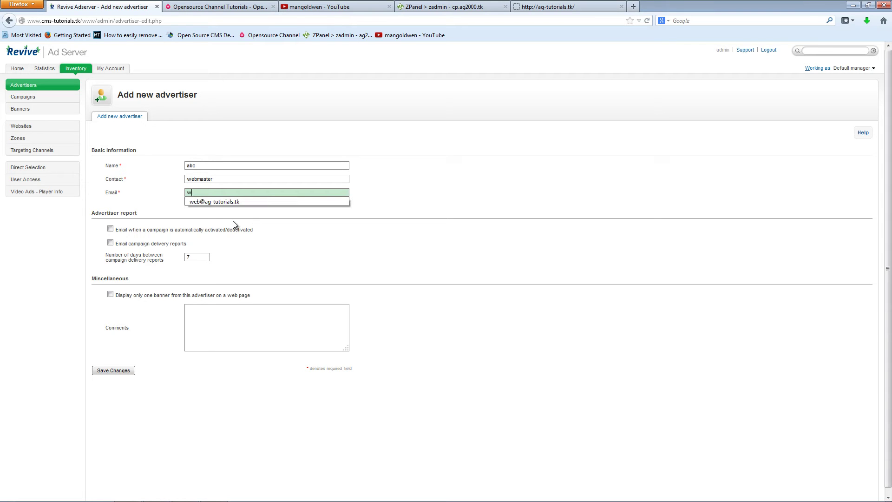
pyautogui.click(230, 203)
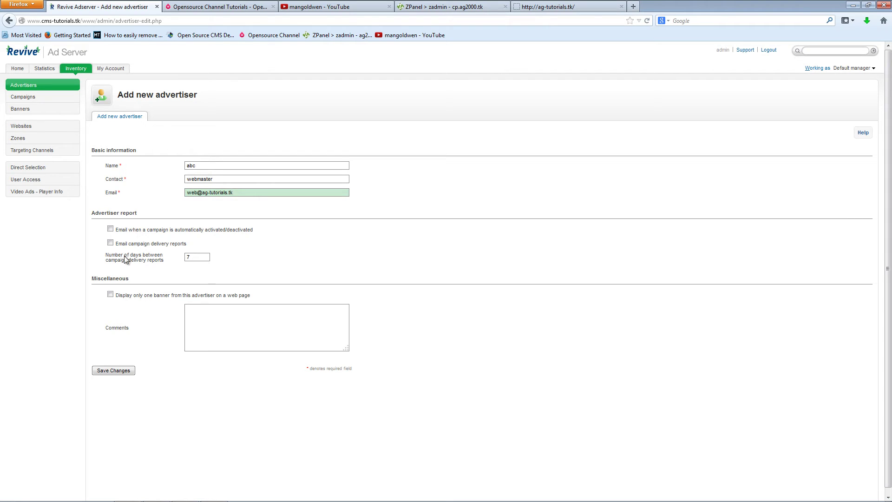
pyautogui.click(110, 229)
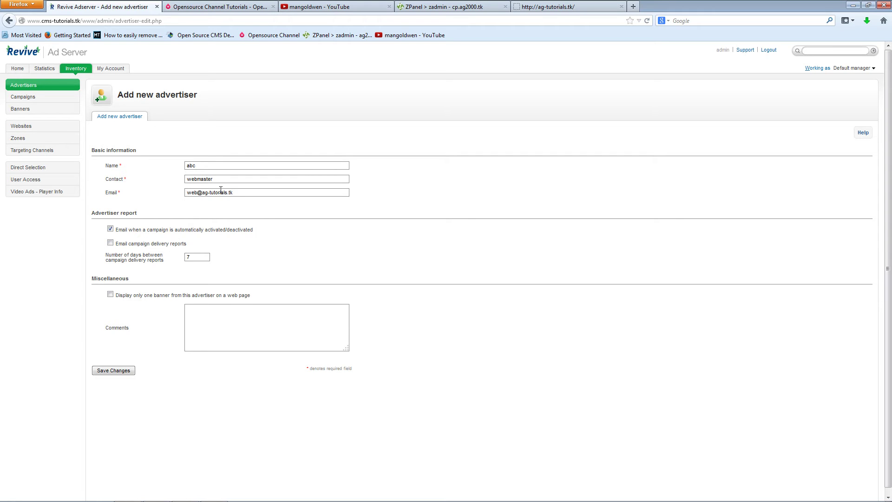
pyautogui.click(200, 257)
pyautogui.click(104, 371)
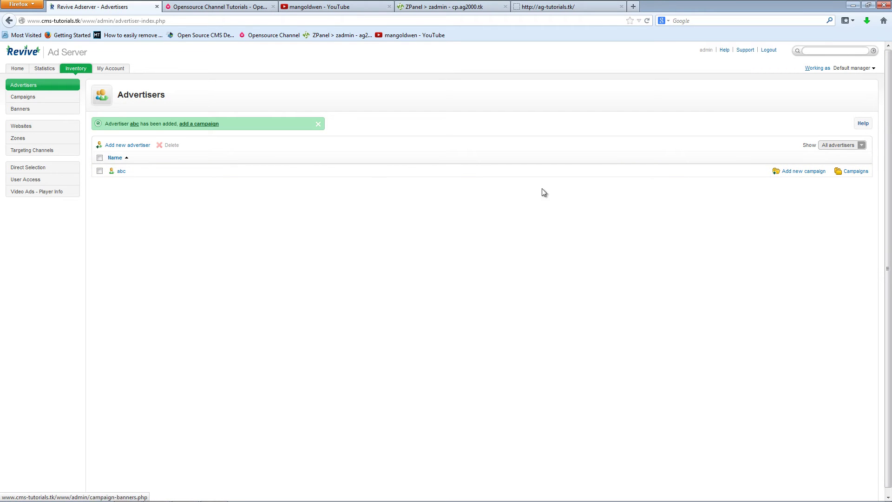
# Begin a campaign for abc as Contract (Exclusive) with CPM pricing, and open Inventory in a new tab
pyautogui.click(798, 173)
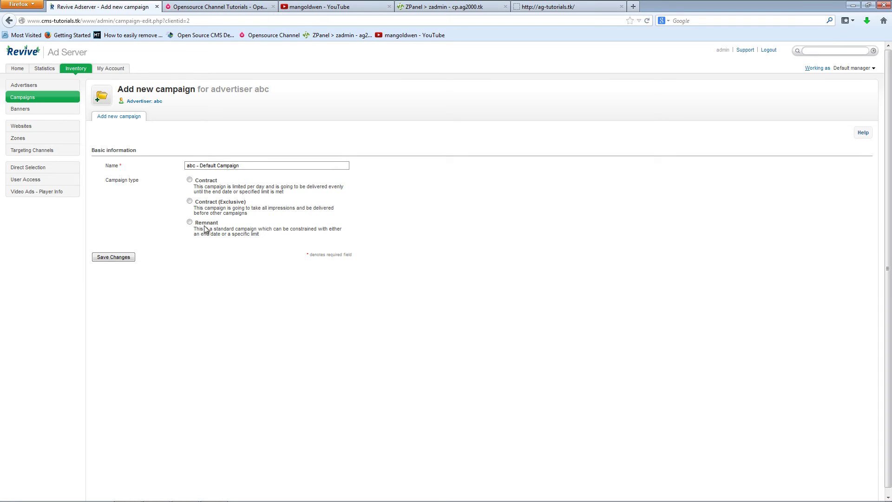
pyautogui.click(223, 205)
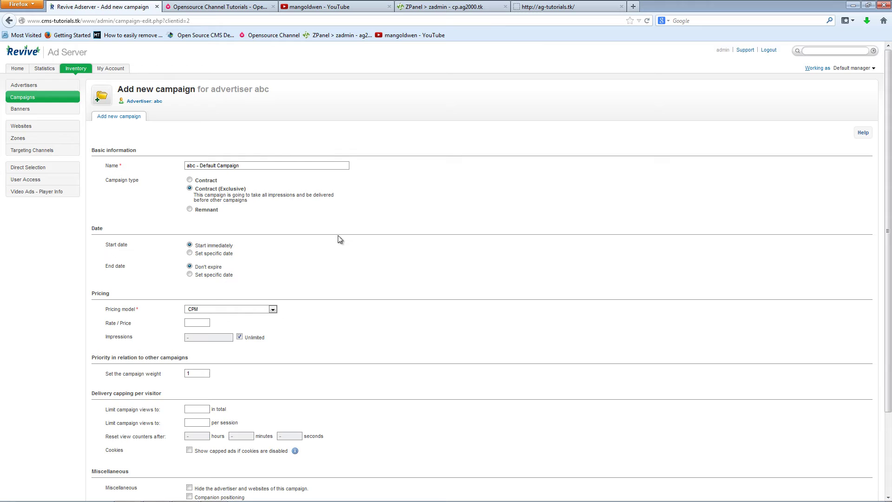
pyautogui.scroll(-2, 380, 280)
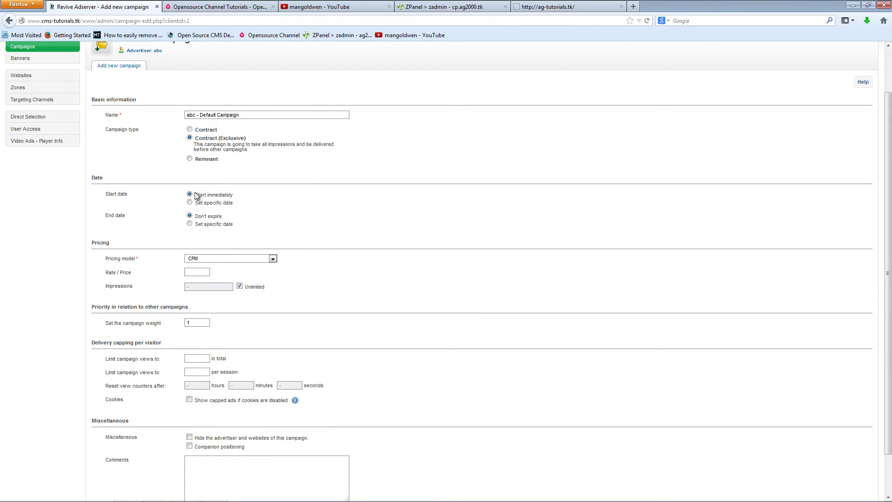
pyautogui.click(197, 262)
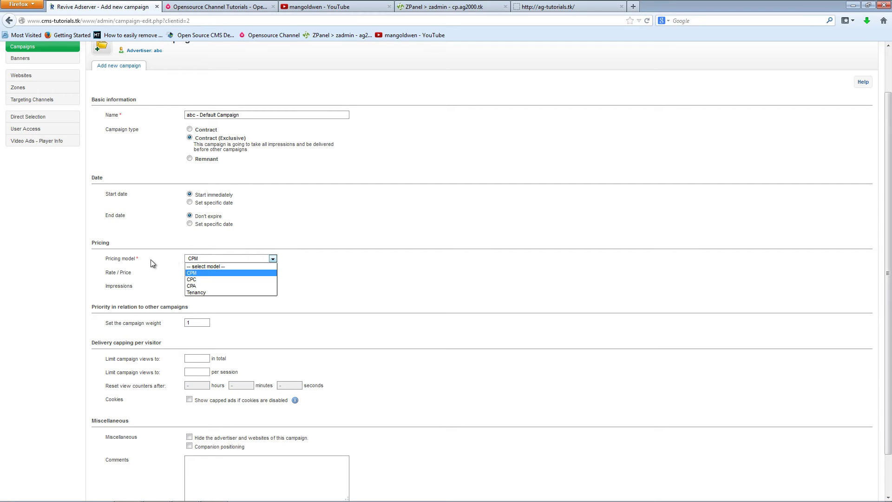
pyautogui.click(174, 258)
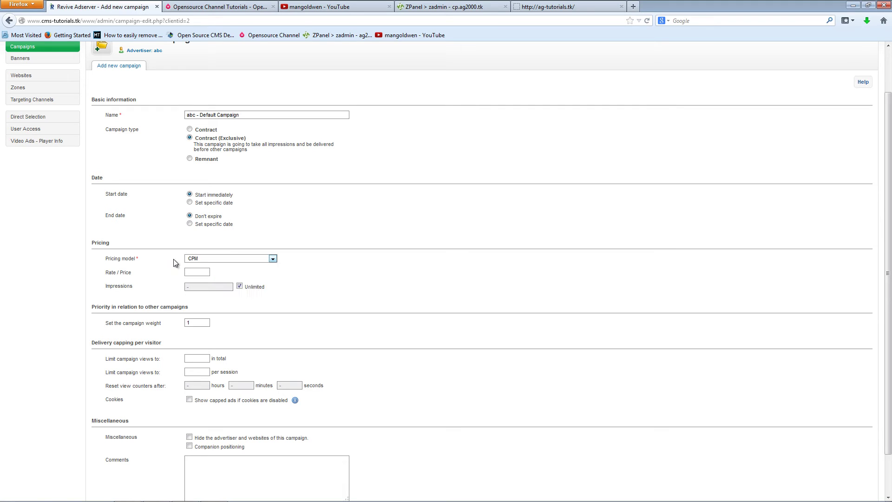
pyautogui.click(196, 271)
pyautogui.scroll(2, 395, 252)
pyautogui.middleClick(87, 69)
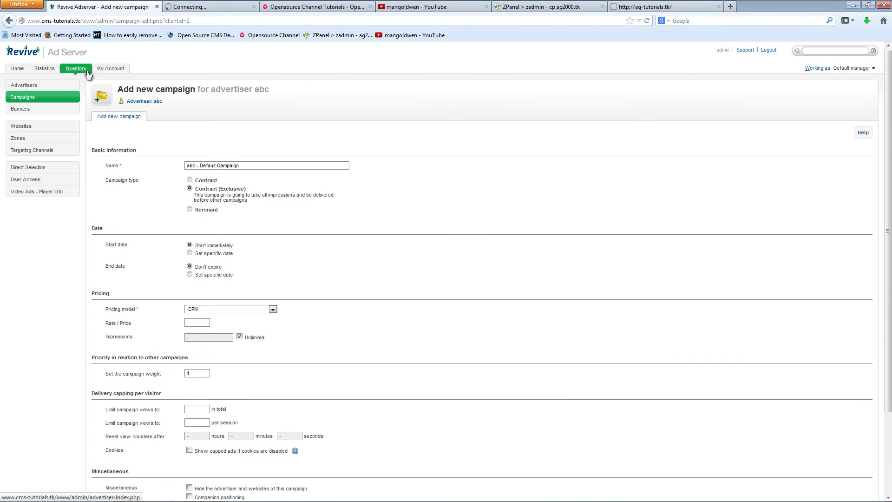
# In the new tab, switch to the Administrator account and view the Plugins page
pyautogui.click(226, 7)
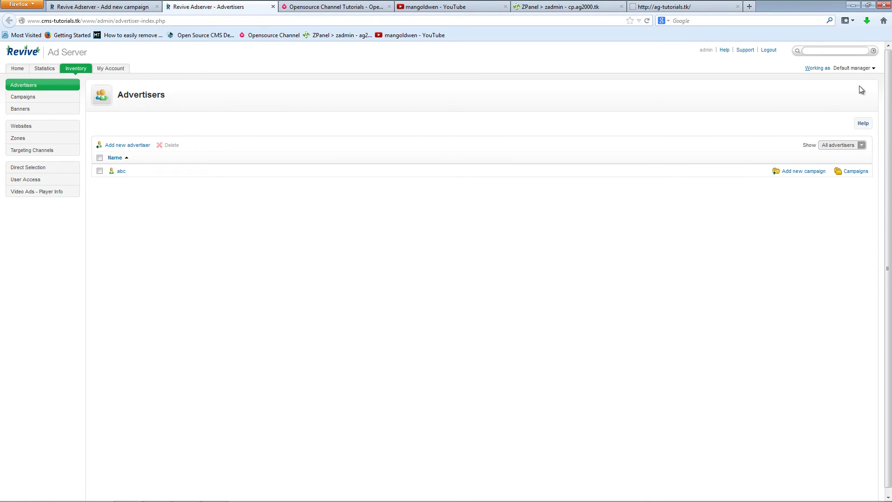
pyautogui.click(856, 71)
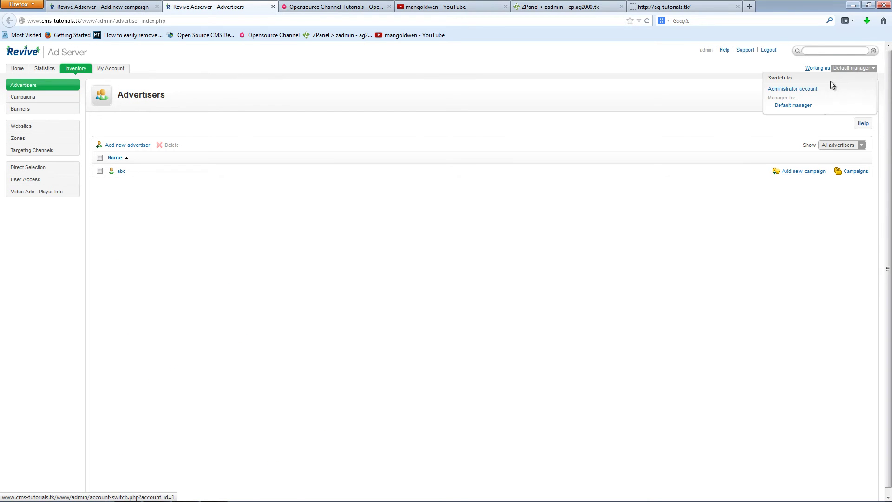
pyautogui.click(806, 89)
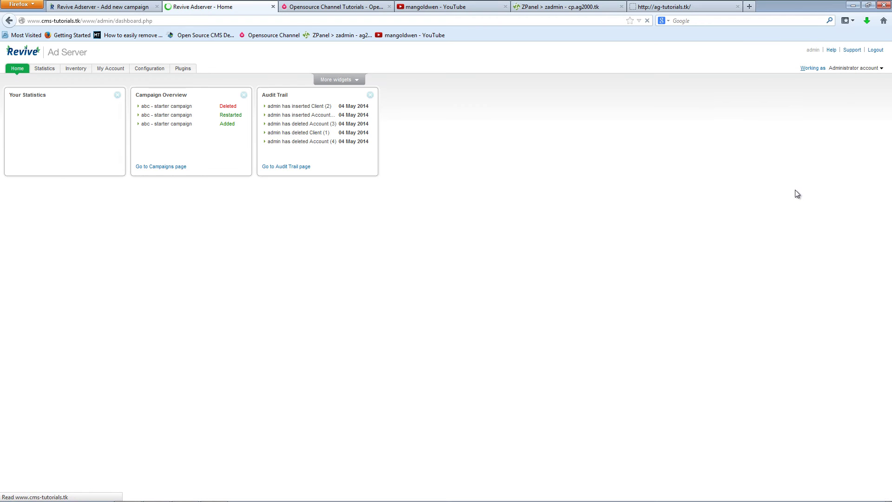
pyautogui.click(181, 70)
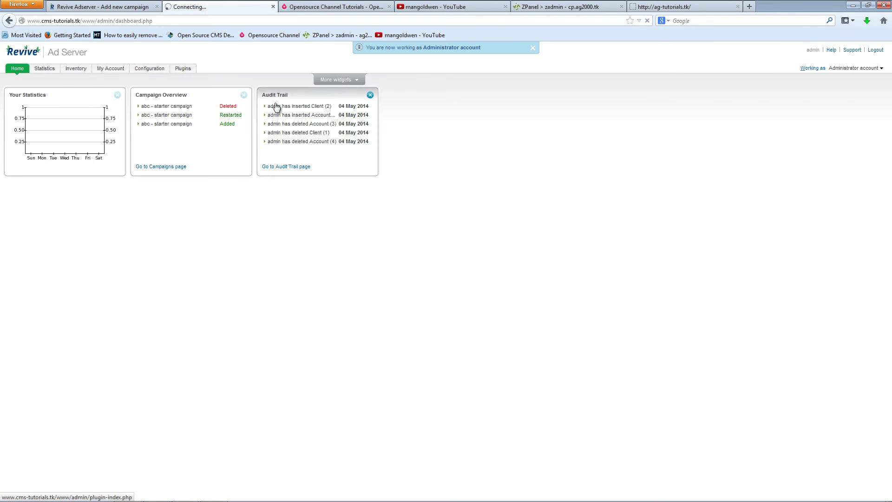
pyautogui.scroll(-1, 331, 252)
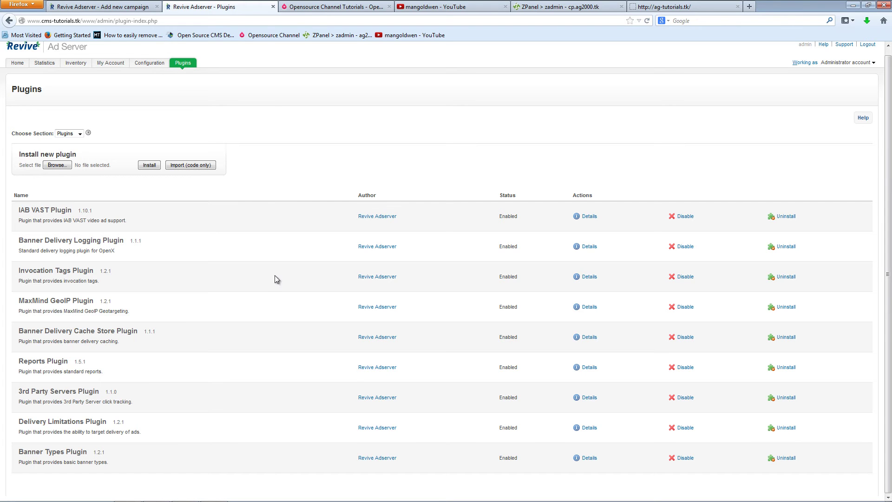
# Return to the campaign form and enter 0.20 as the Rate / Price
pyautogui.click(273, 6)
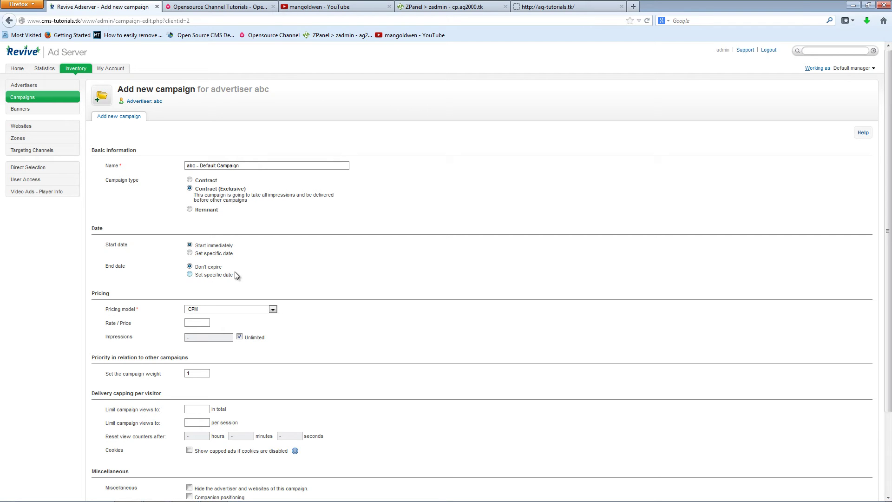
pyautogui.click(201, 322)
pyautogui.write('0.21')
pyautogui.write('0')
pyautogui.press('BackSpace')
pyautogui.press('BackSpace')
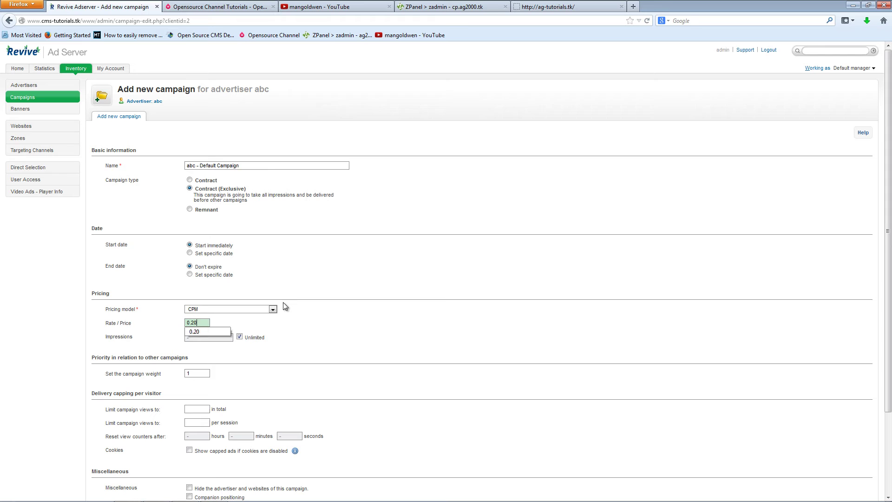
pyautogui.click(301, 352)
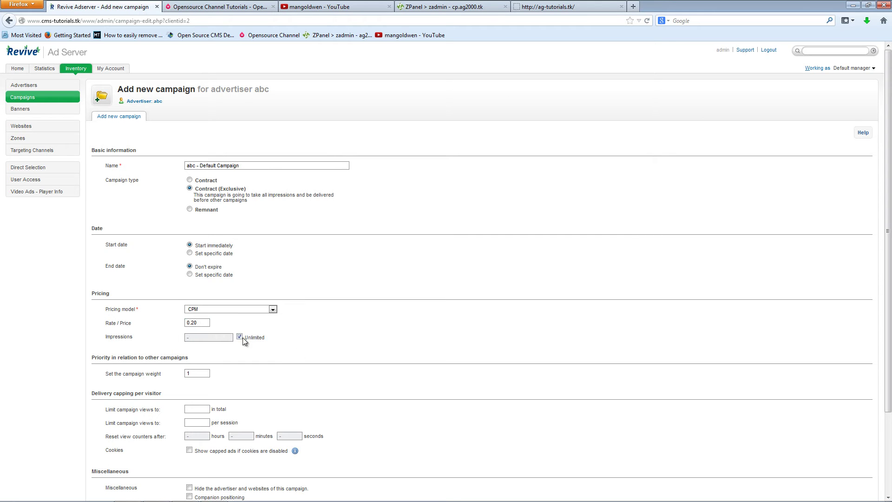
# Keep impressions Unlimited and save the abc - Default Campaign
pyautogui.scroll(-2, 347, 321)
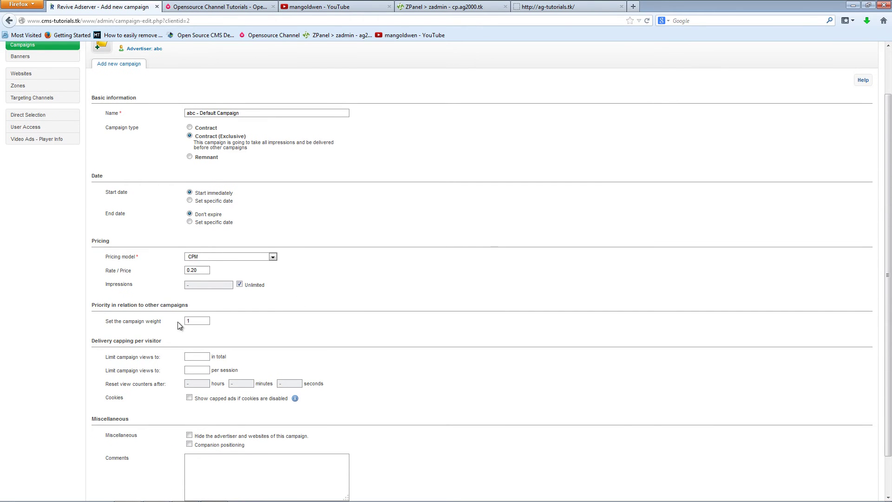
pyautogui.scroll(-2, 371, 331)
pyautogui.click(371, 354)
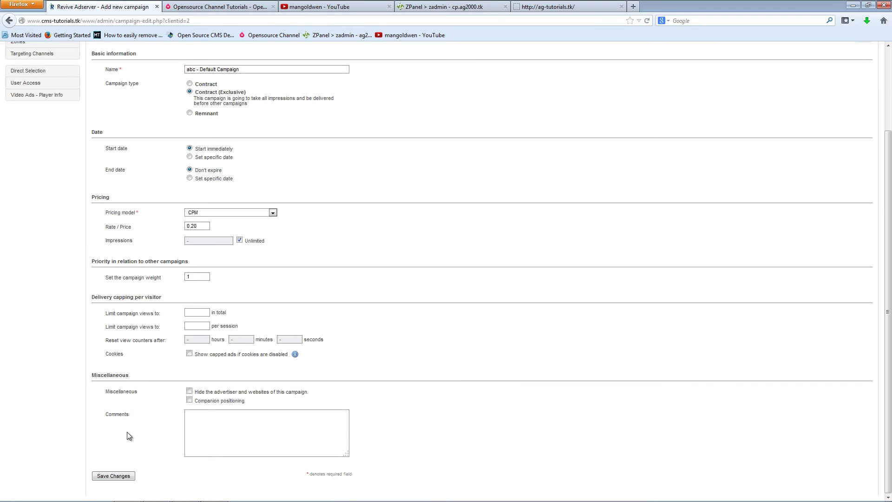
pyautogui.scroll(4, 384, 309)
pyautogui.scroll(-4, 438, 209)
pyautogui.scroll(4, 441, 325)
pyautogui.scroll(-4, 486, 216)
pyautogui.scroll(3, 467, 319)
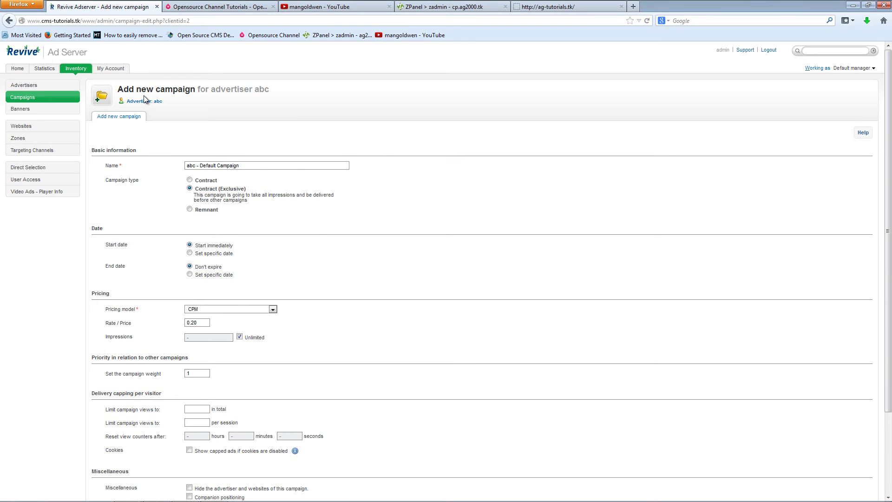
pyautogui.scroll(-2, 430, 265)
pyautogui.scroll(-2, 438, 260)
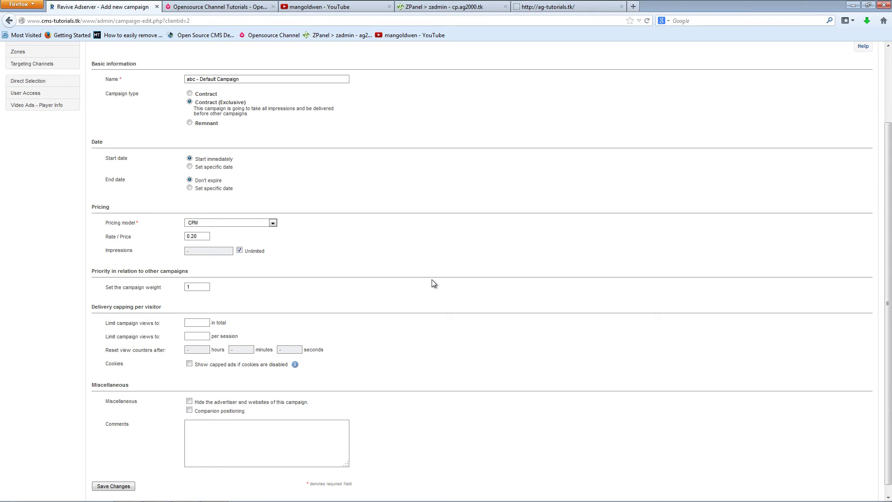
pyautogui.scroll(-1, 441, 298)
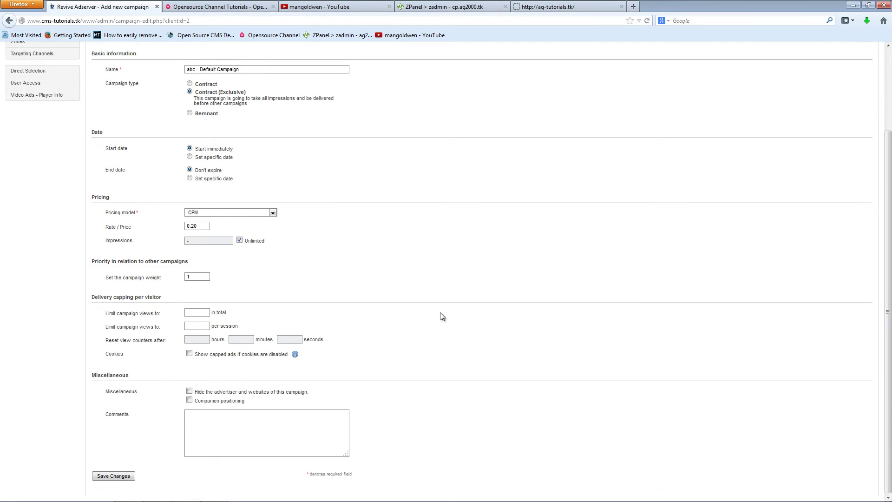
pyautogui.click(119, 477)
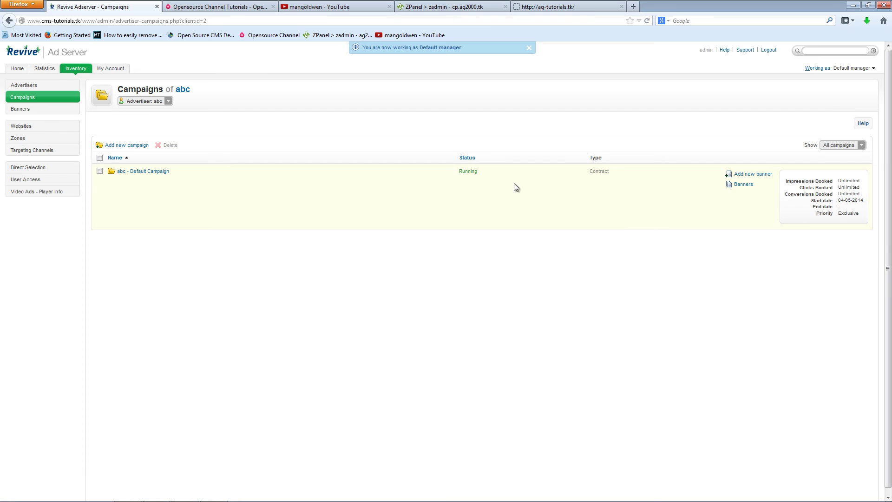
# Name the new banner 'banner 001' and attach the 728x90-sample.png image
pyautogui.click(750, 175)
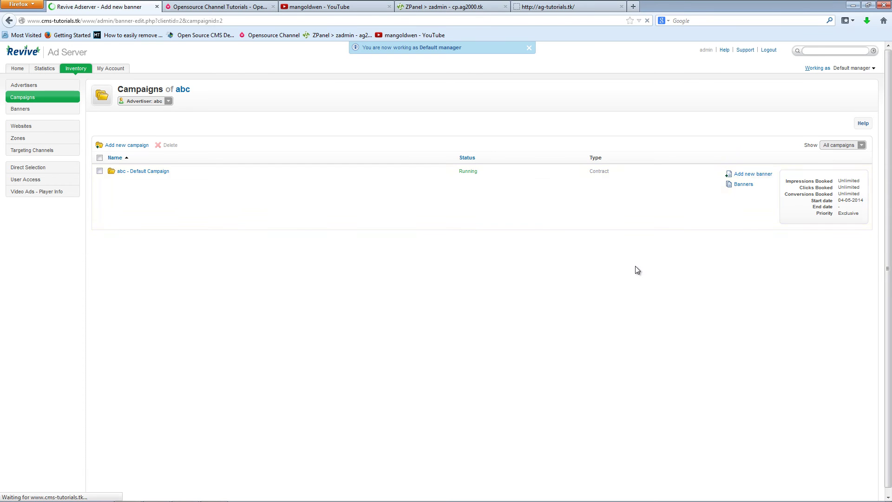
pyautogui.click(229, 192)
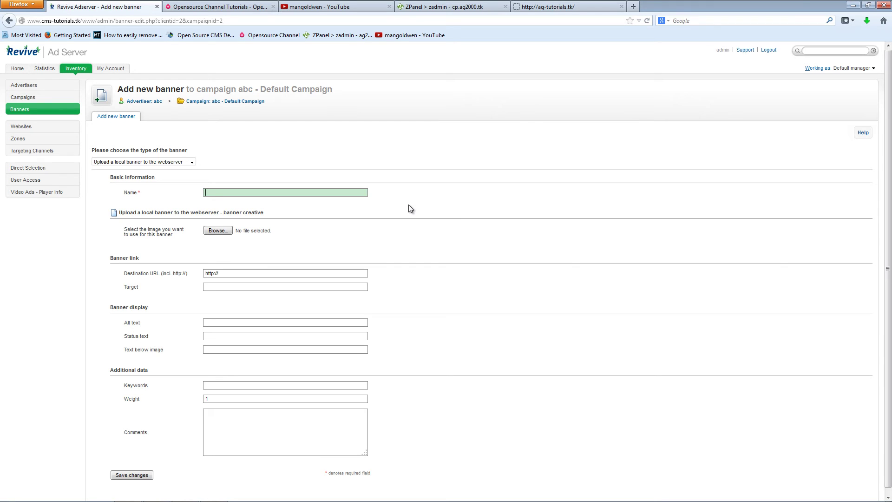
pyautogui.write('b')
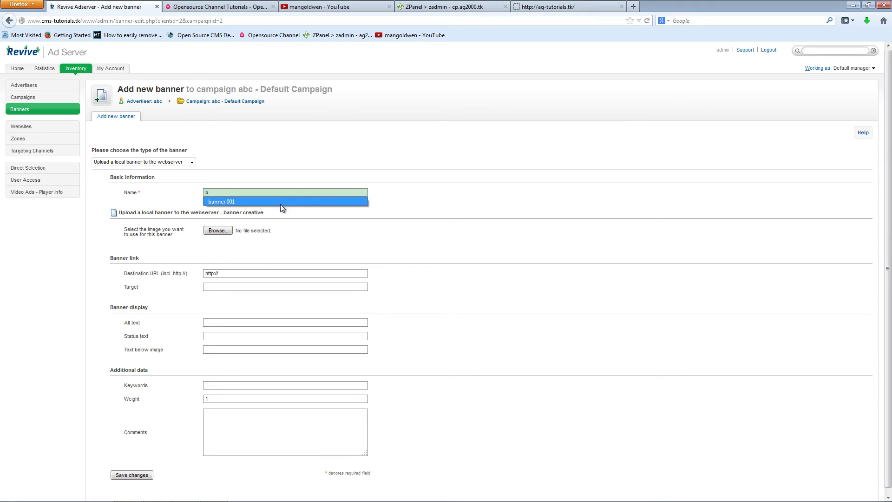
pyautogui.click(280, 203)
pyautogui.click(215, 231)
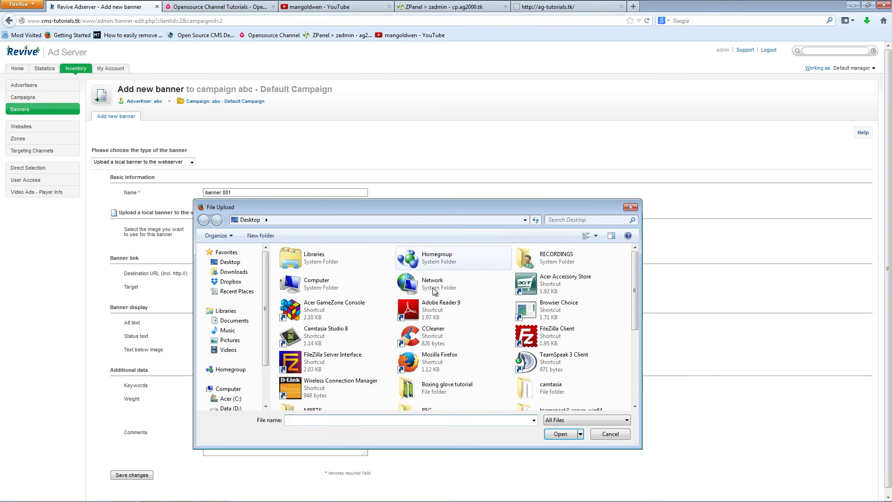
pyautogui.scroll(-5, 623, 384)
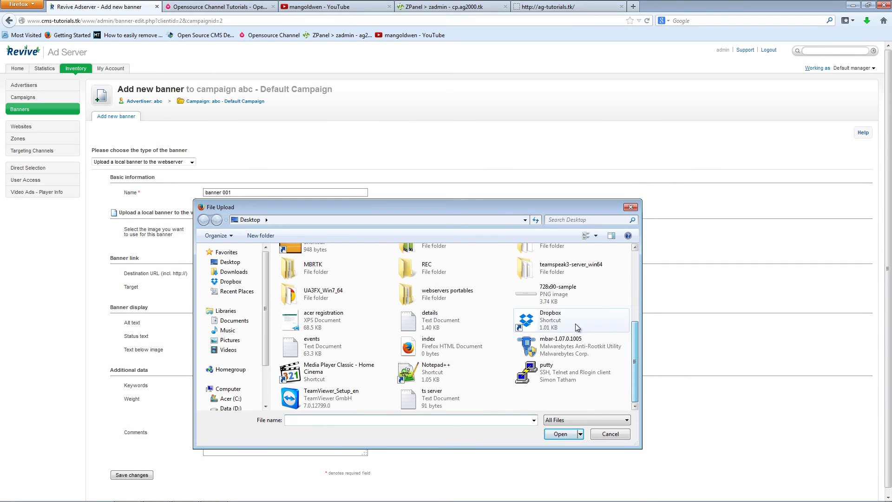
pyautogui.click(581, 300)
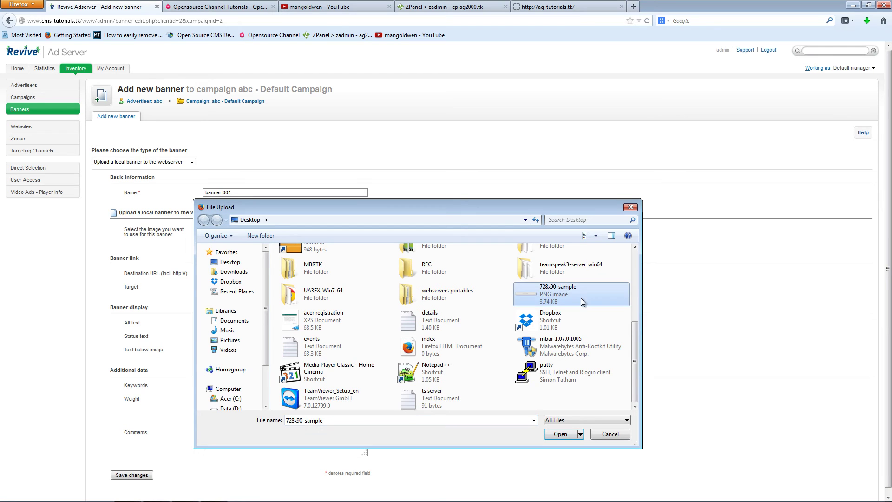
pyautogui.click(561, 433)
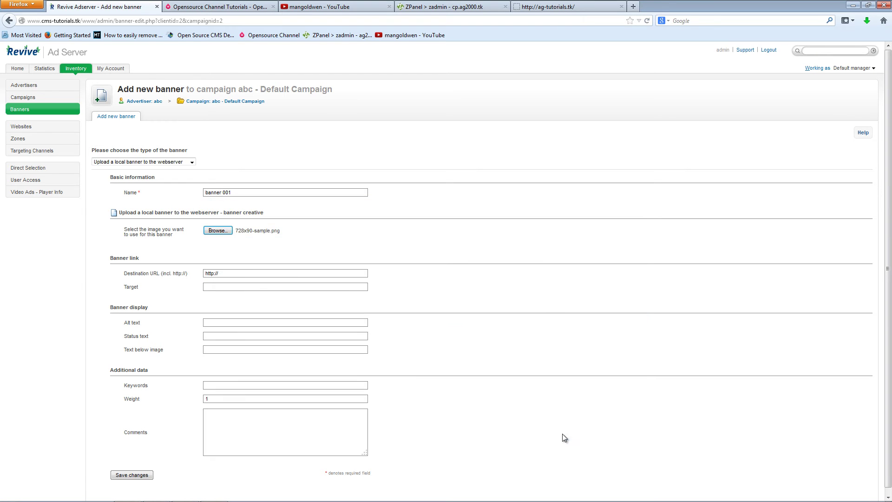
pyautogui.click(281, 273)
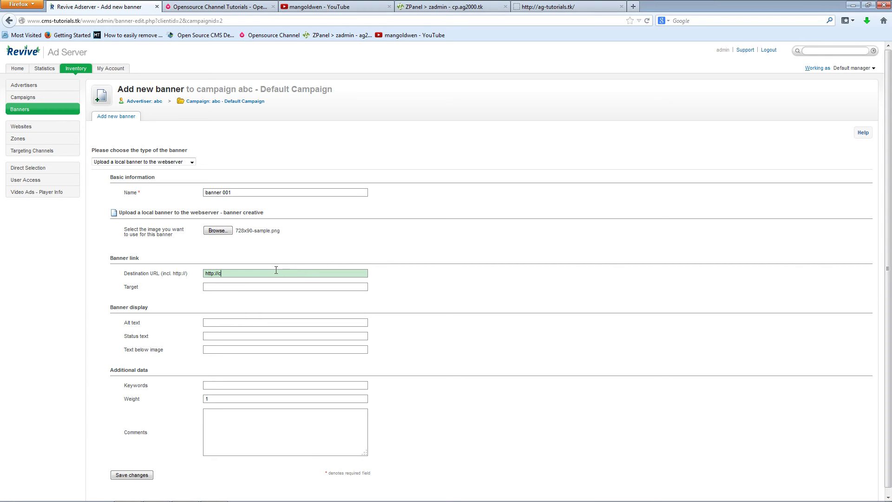
pyautogui.write('ms-tutorials.tk')
pyautogui.click(434, 299)
pyautogui.scroll(-1, 434, 300)
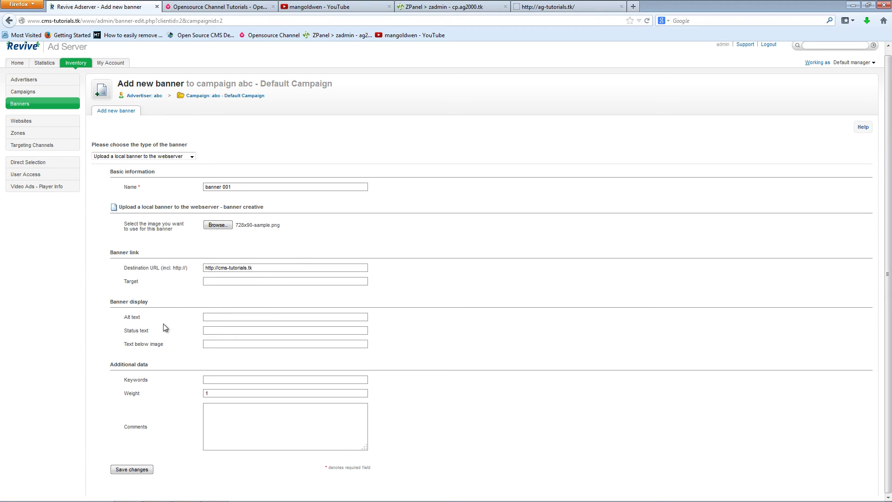
pyautogui.click(212, 344)
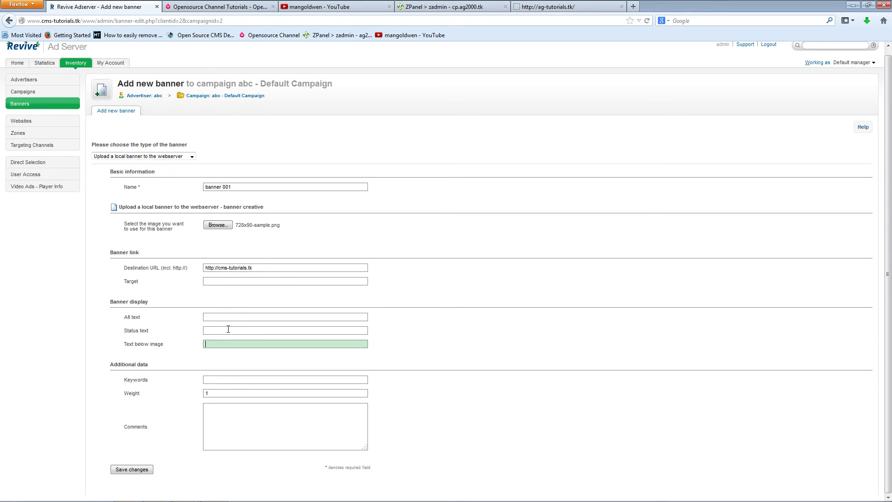
pyautogui.click(135, 469)
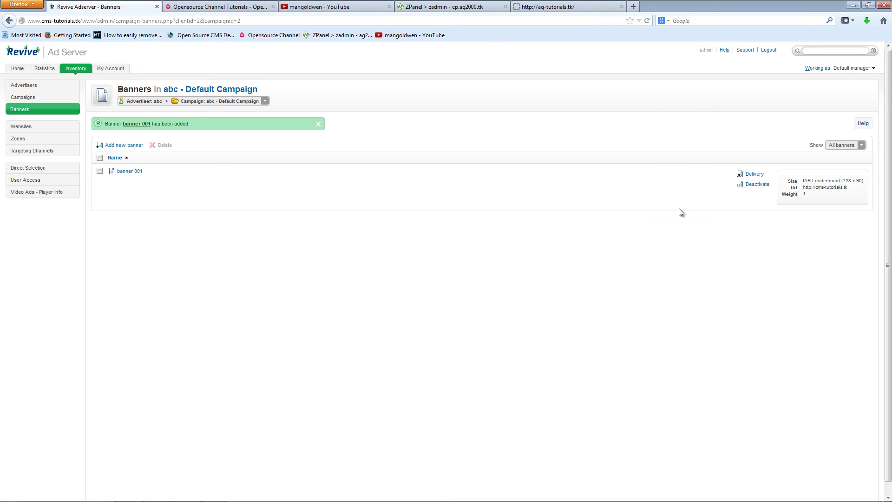
pyautogui.click(753, 175)
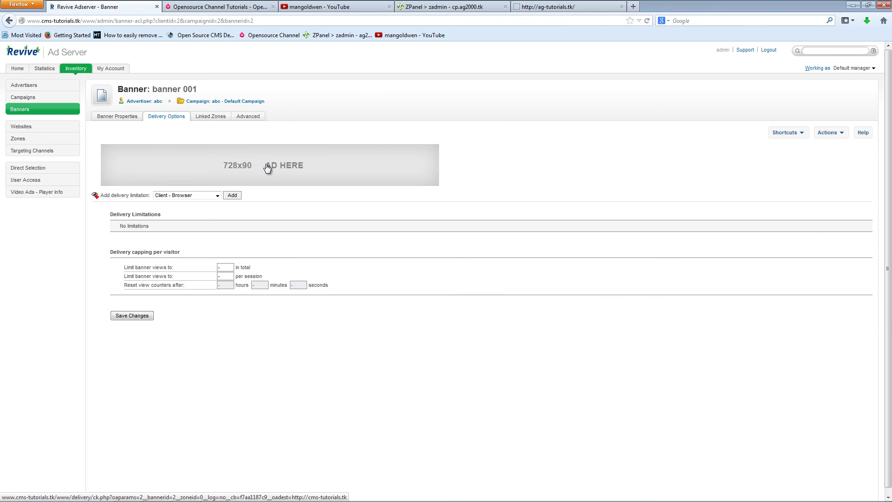
# Start a new website and fill the URL ag-tutorials.tk/ from saved entries
pyautogui.click(21, 126)
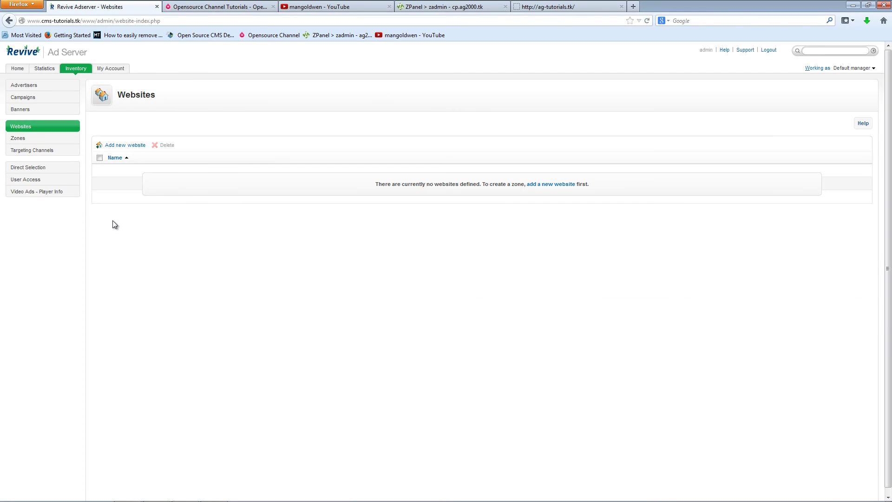
pyautogui.click(135, 145)
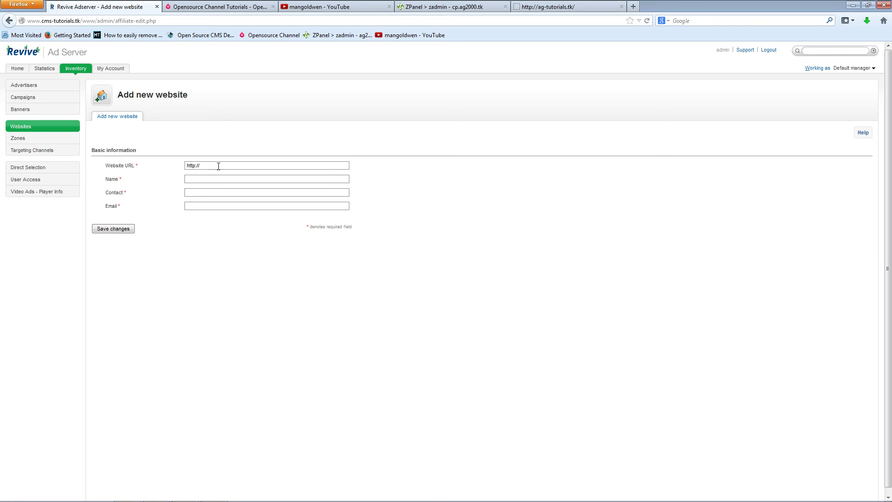
pyautogui.click(216, 163)
pyautogui.press('BackSpace')
pyautogui.press('BackSpace')
pyautogui.press('BackSpace')
pyautogui.press('BackSpace')
pyautogui.press('BackSpace')
pyautogui.press('BackSpace')
pyautogui.press('BackSpace')
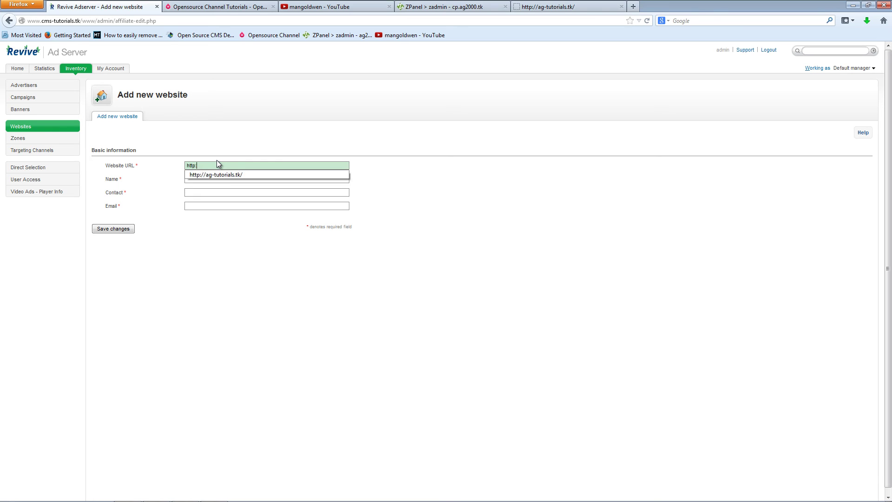
pyautogui.press('Down')
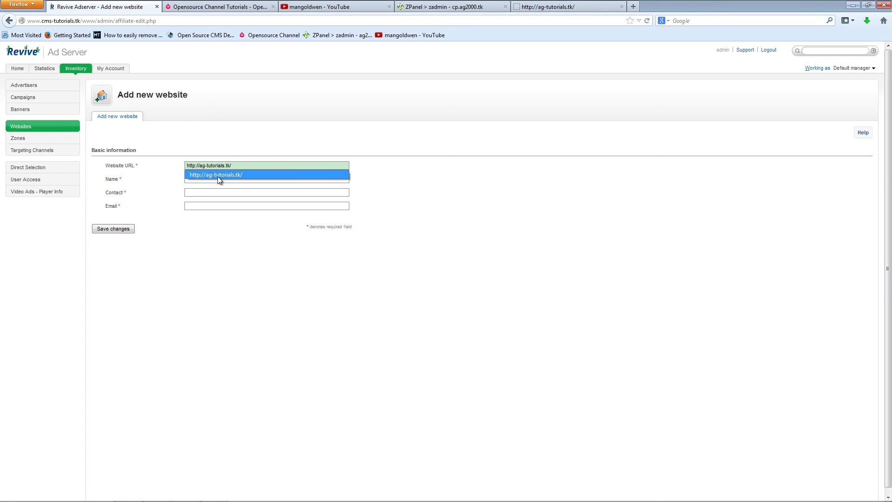
pyautogui.click(219, 183)
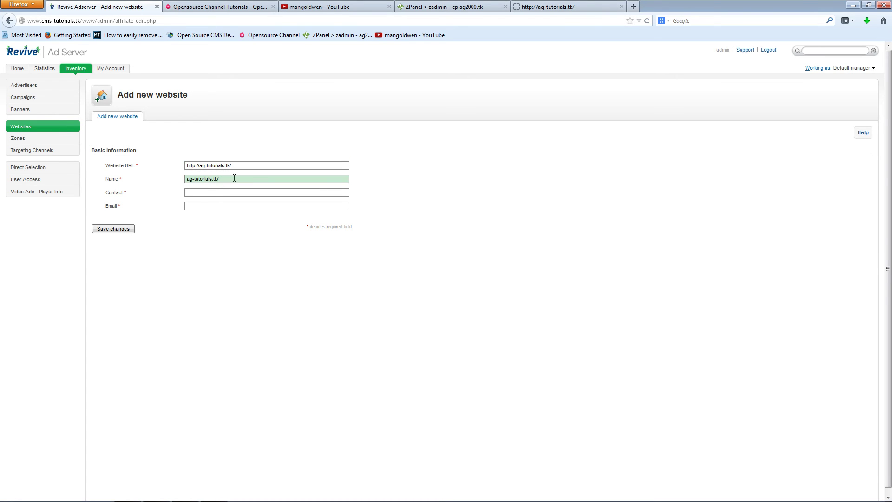
# Fill the contact name and e-mail from saved entries and save the website
pyautogui.click(223, 191)
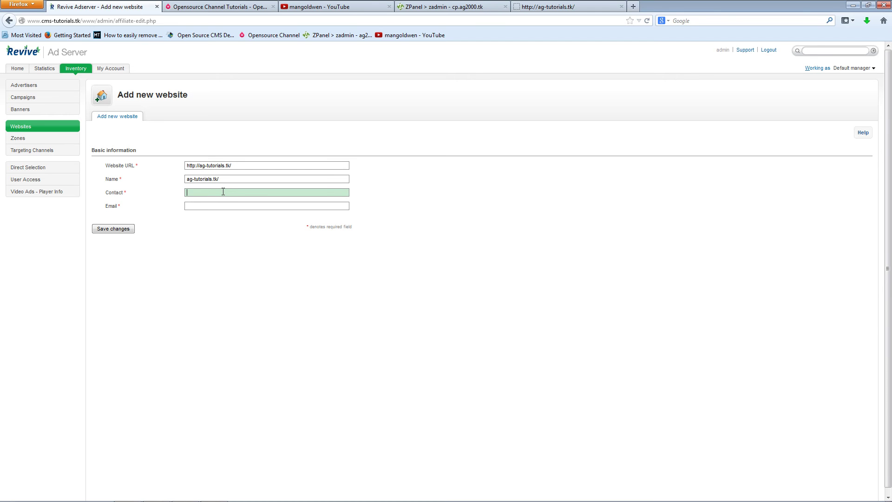
pyautogui.write('n')
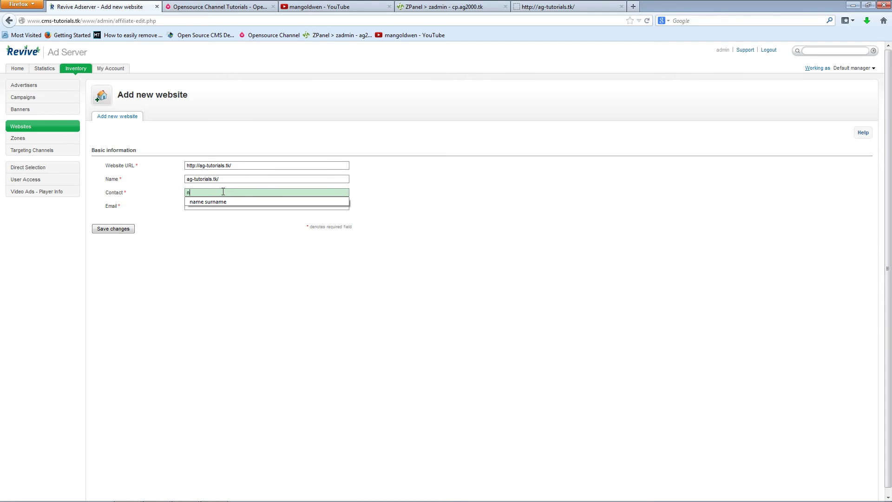
pyautogui.click(224, 200)
pyautogui.click(218, 207)
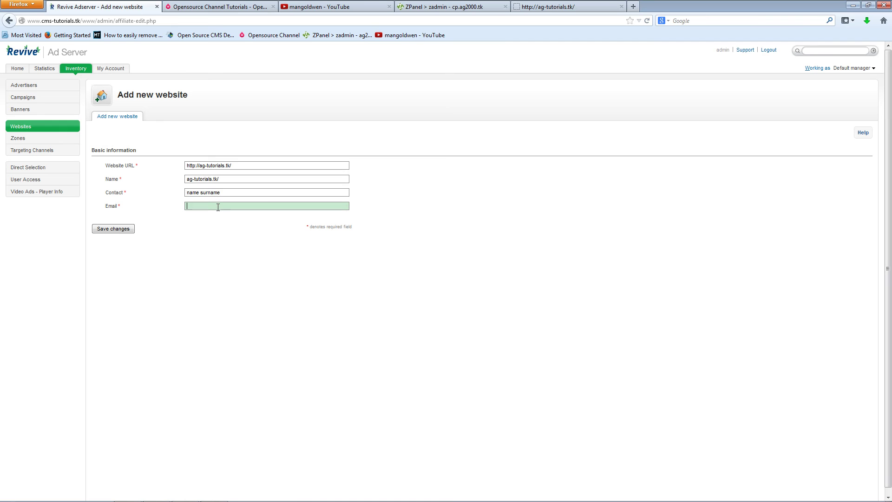
pyautogui.write('w')
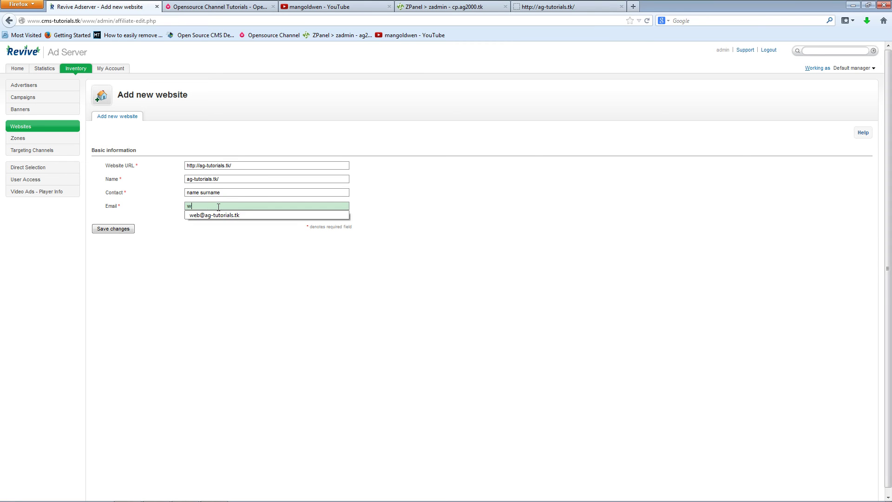
pyautogui.click(207, 216)
pyautogui.click(129, 228)
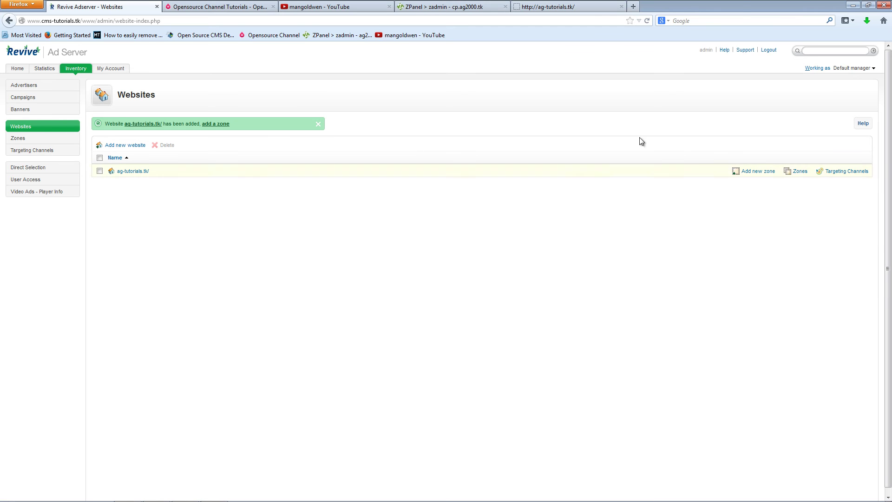
# Add a new zone to ag-tutorials.tk/ sized IAB Leaderboard (728 x 90) and save it
pyautogui.click(765, 172)
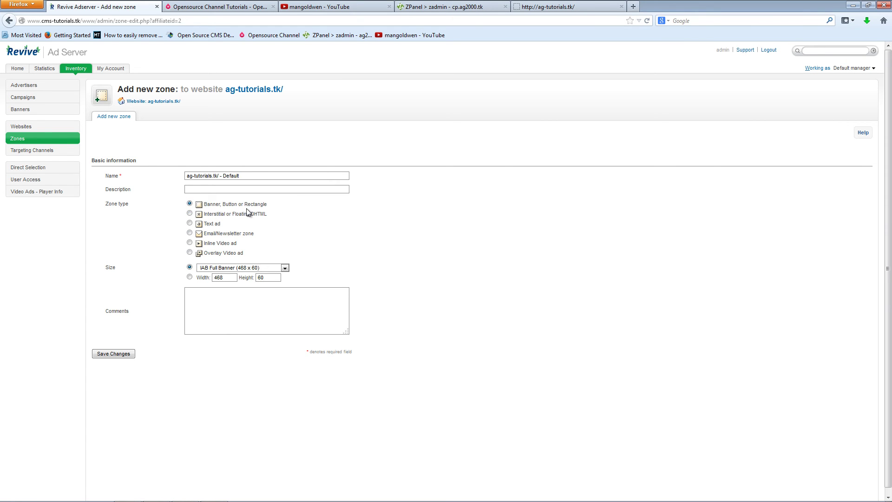
pyautogui.click(222, 268)
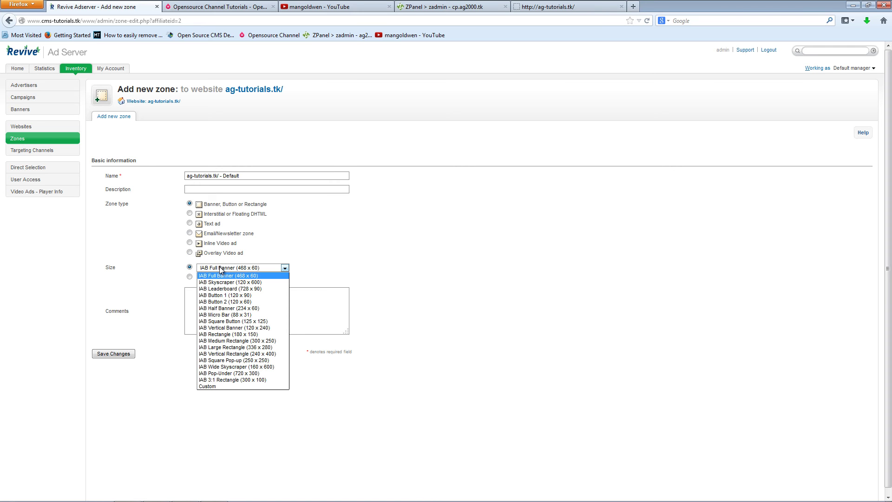
pyautogui.click(268, 288)
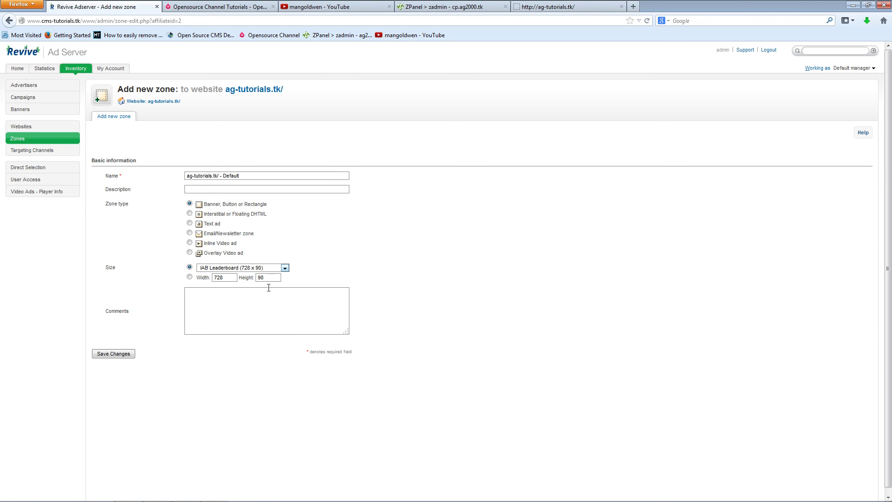
pyautogui.click(108, 353)
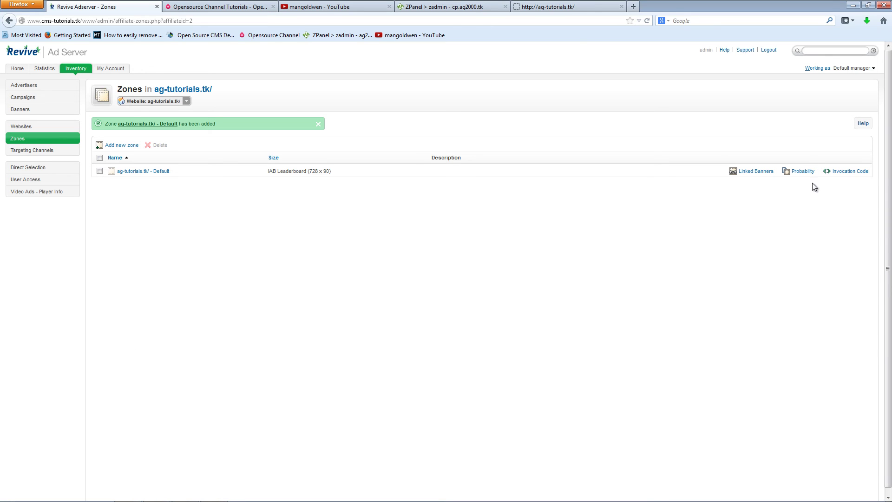
# Link advertiser abc's 'abc - Default Campaign' to the zone's linked banners
pyautogui.click(752, 172)
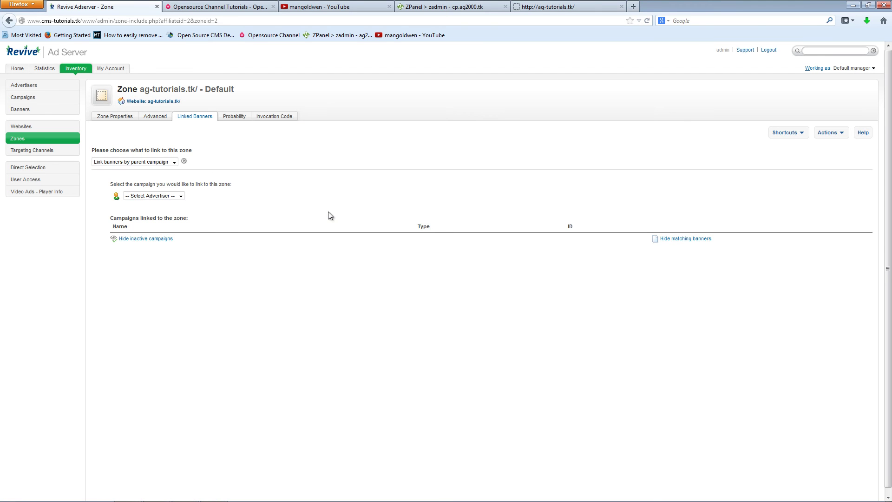
pyautogui.click(162, 198)
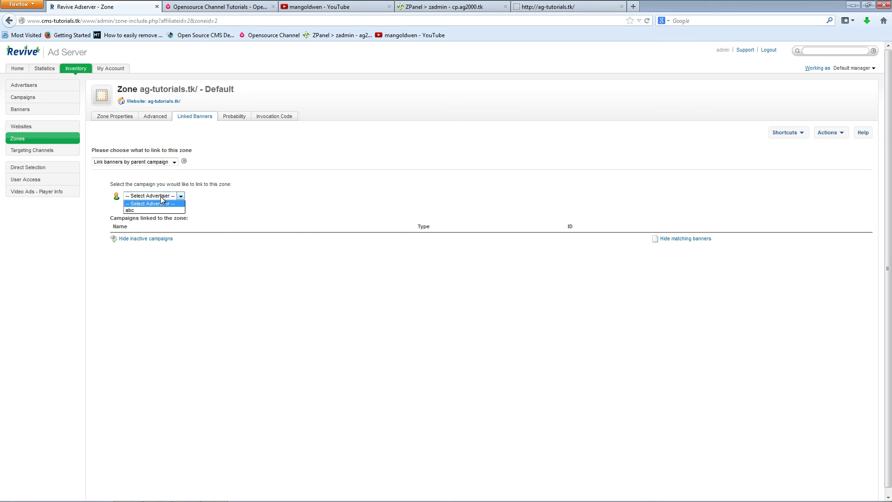
pyautogui.click(129, 211)
pyautogui.click(211, 196)
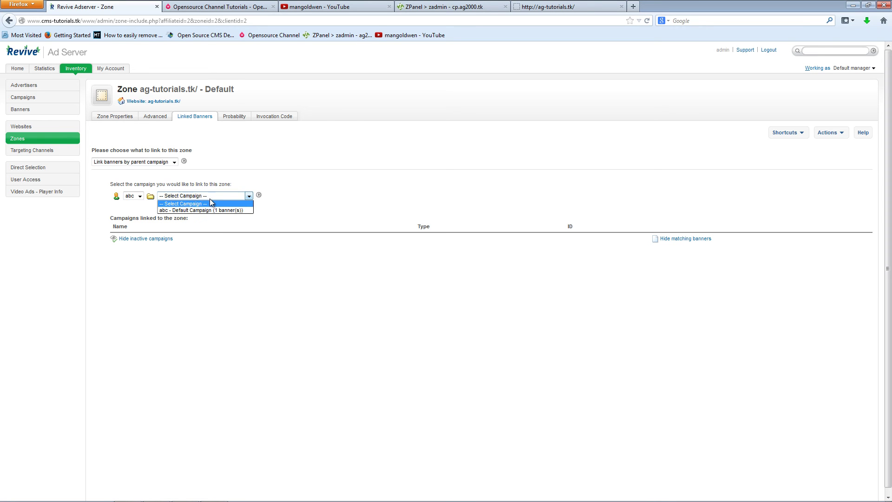
pyautogui.click(187, 210)
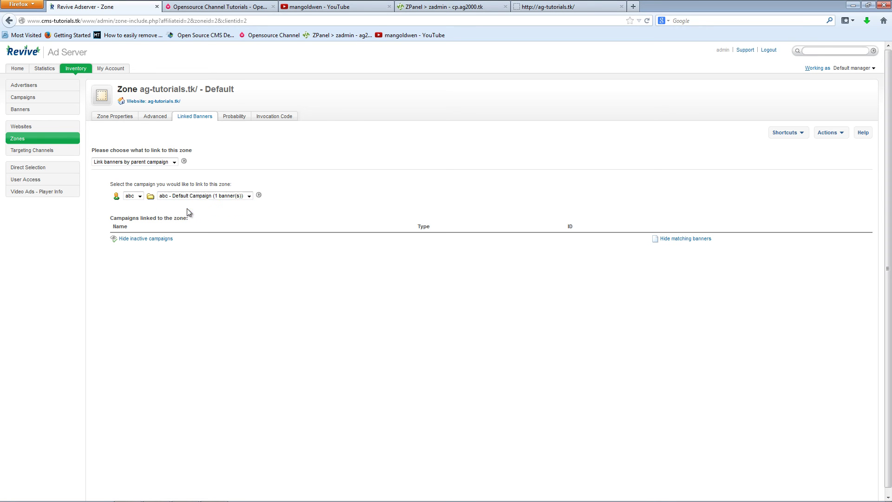
pyautogui.click(259, 196)
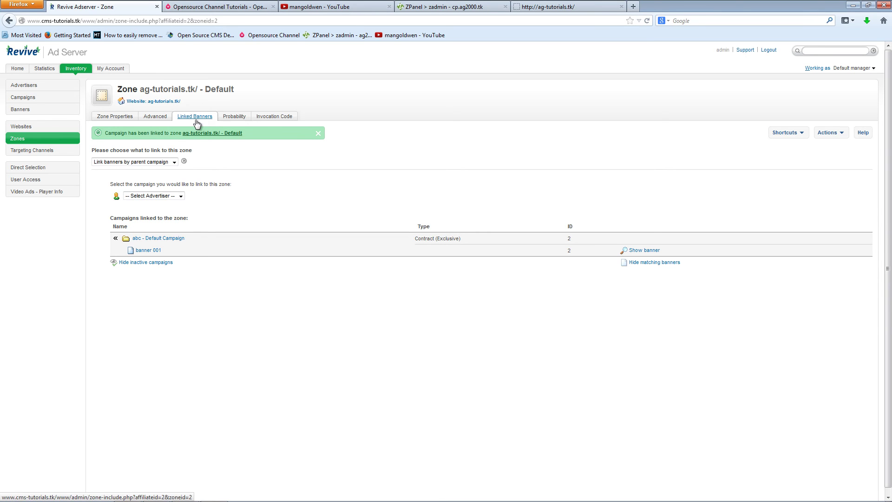
# Generate the zone's Javascript Tag invocation code with comments excluded
pyautogui.click(21, 140)
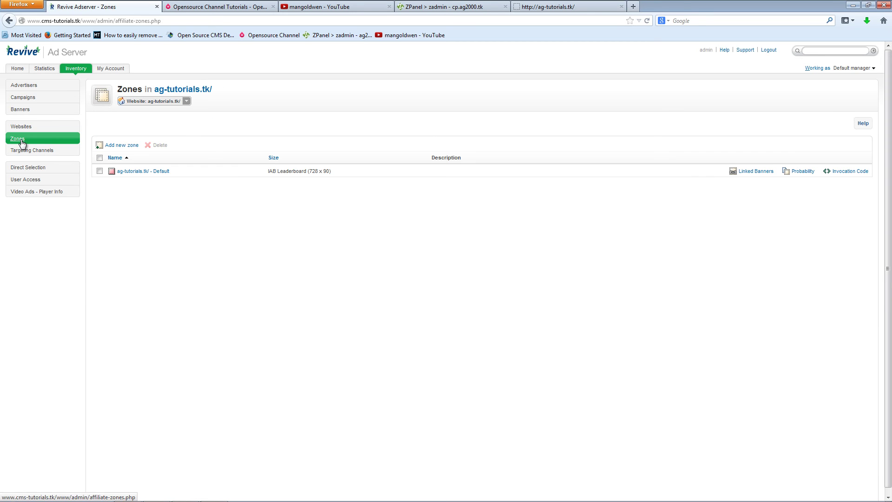
pyautogui.click(849, 175)
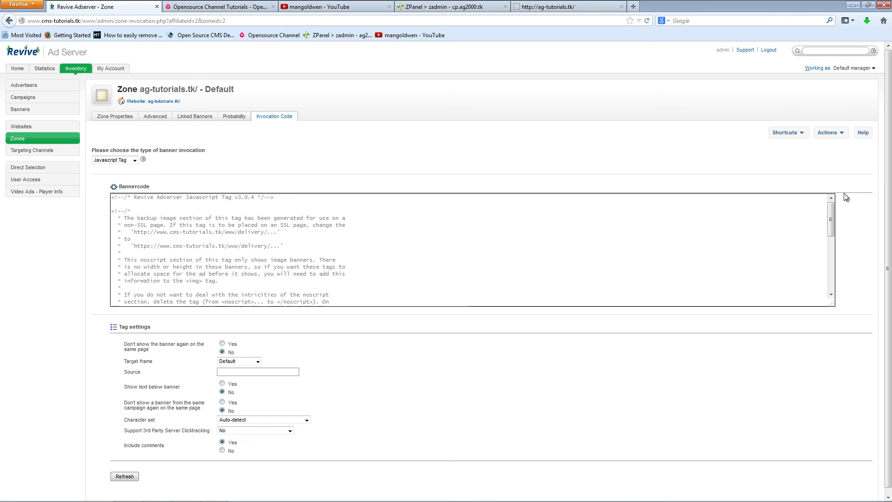
pyautogui.click(120, 160)
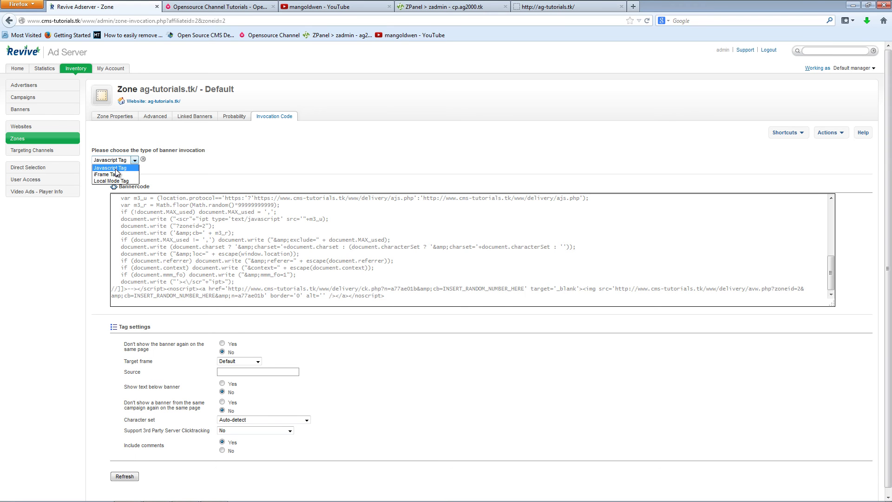
pyautogui.click(443, 409)
pyautogui.scroll(-1, 444, 418)
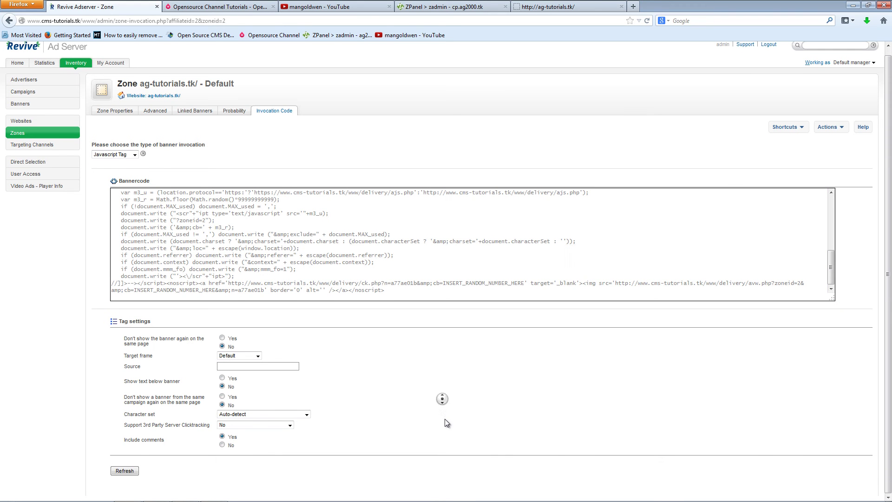
pyautogui.click(222, 445)
pyautogui.click(121, 471)
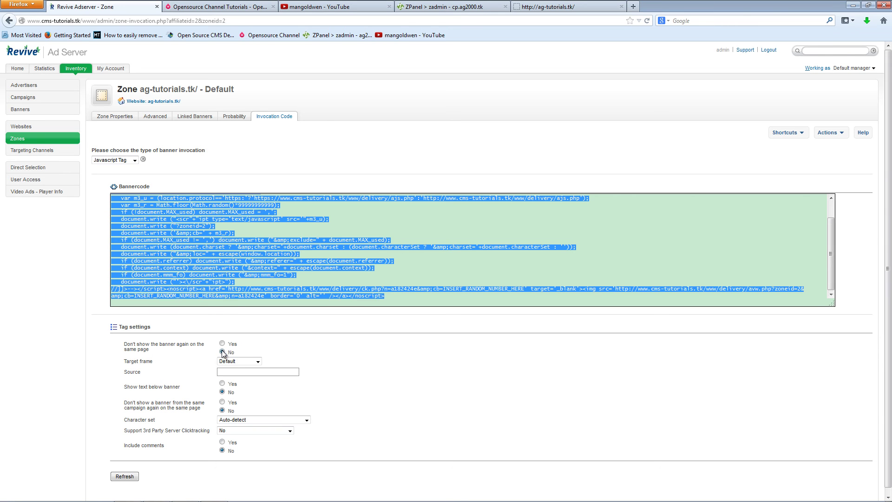
# Set the target frame to New window, keep clicktracking off, regenerate, and copy the code
pyautogui.click(242, 365)
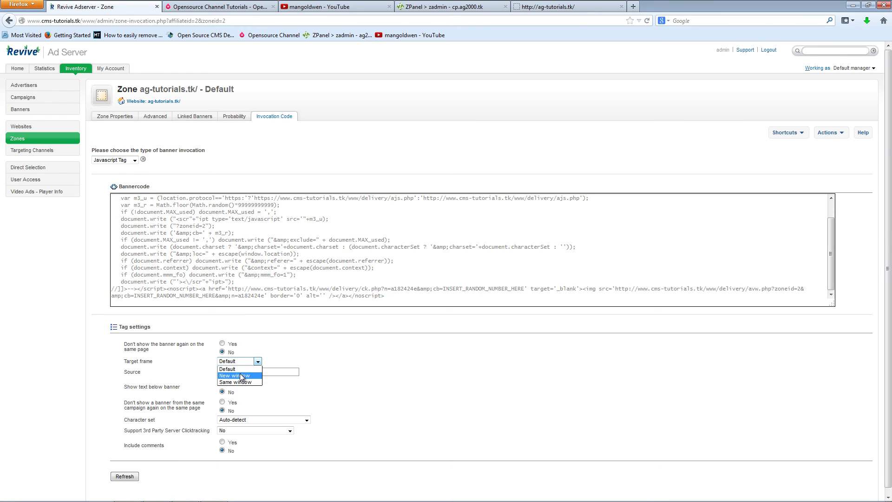
pyautogui.click(241, 376)
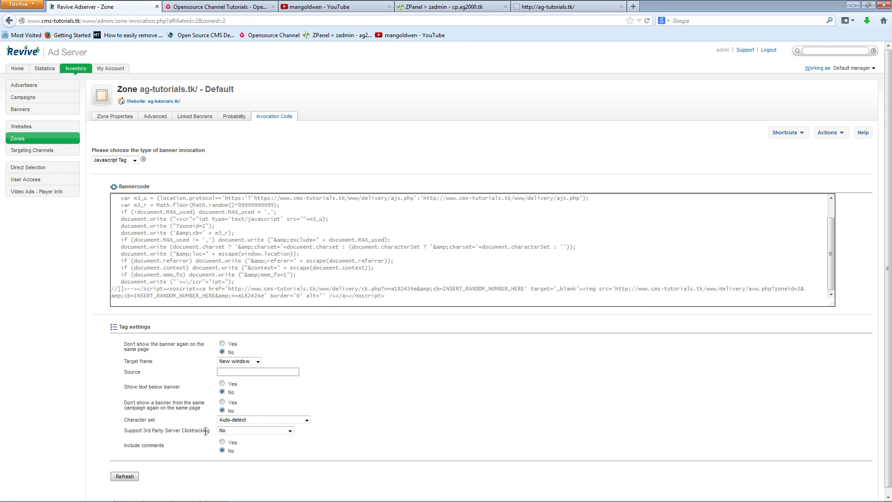
pyautogui.click(233, 433)
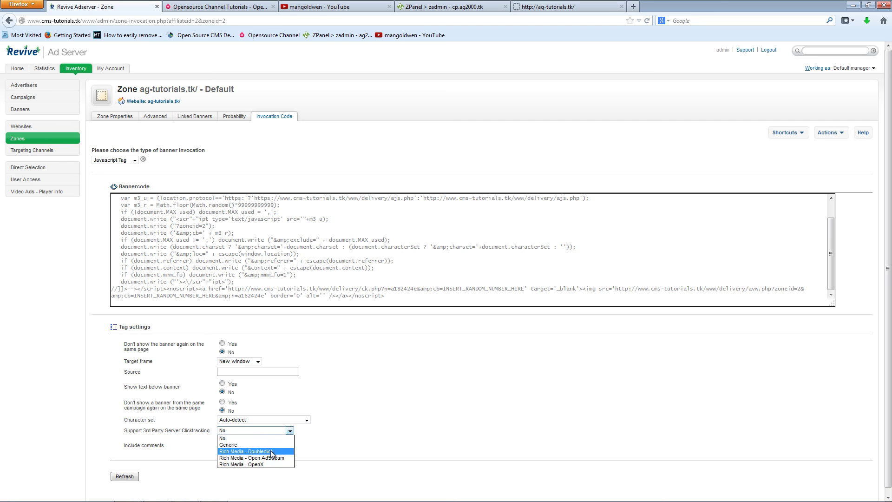
pyautogui.click(249, 438)
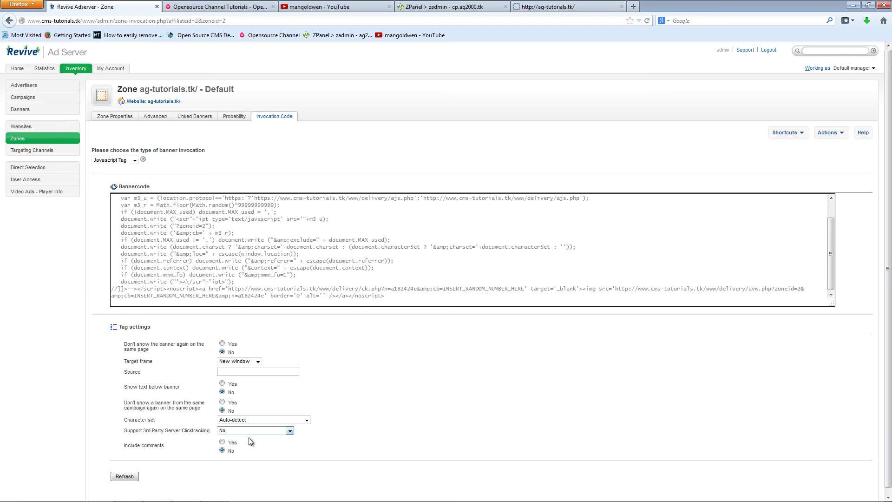
pyautogui.click(124, 477)
pyautogui.click(242, 279)
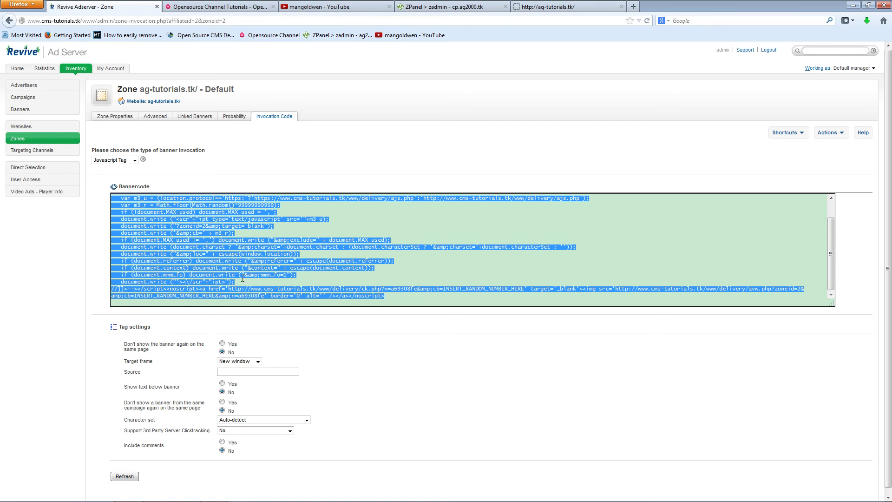
pyautogui.rightClick(228, 252)
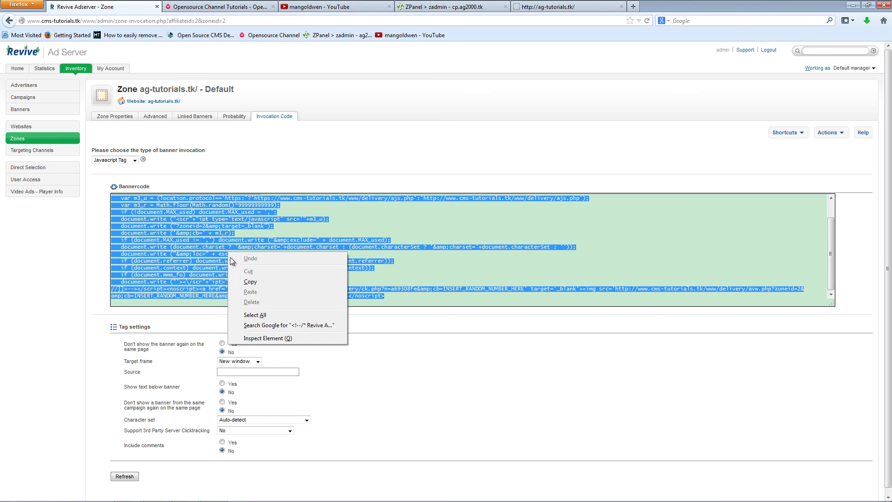
pyautogui.click(242, 282)
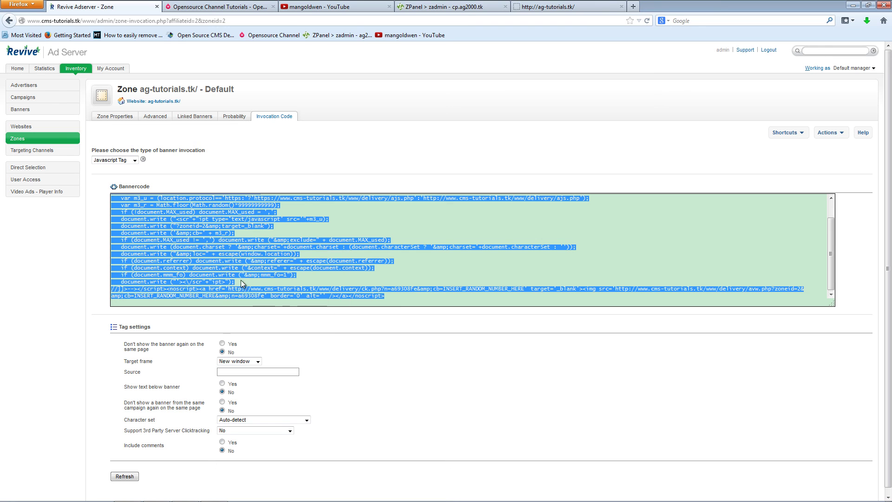
# Paste the copied Revive Javascript tag into the empty index.html in Notepad++, then minimize it
pyautogui.click(854, 6)
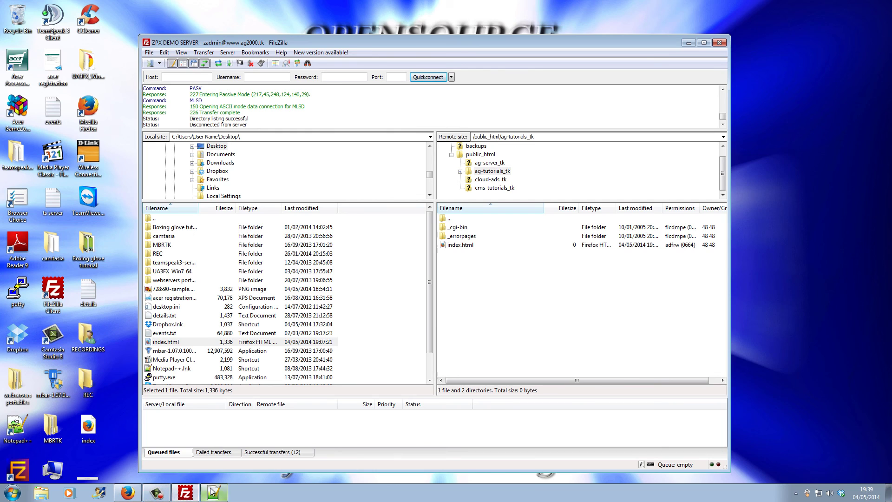
pyautogui.click(214, 492)
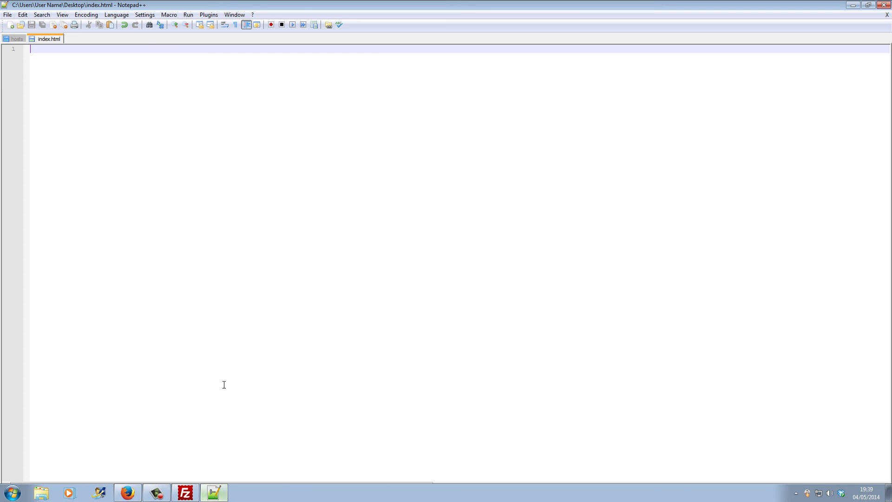
pyautogui.rightClick(71, 50)
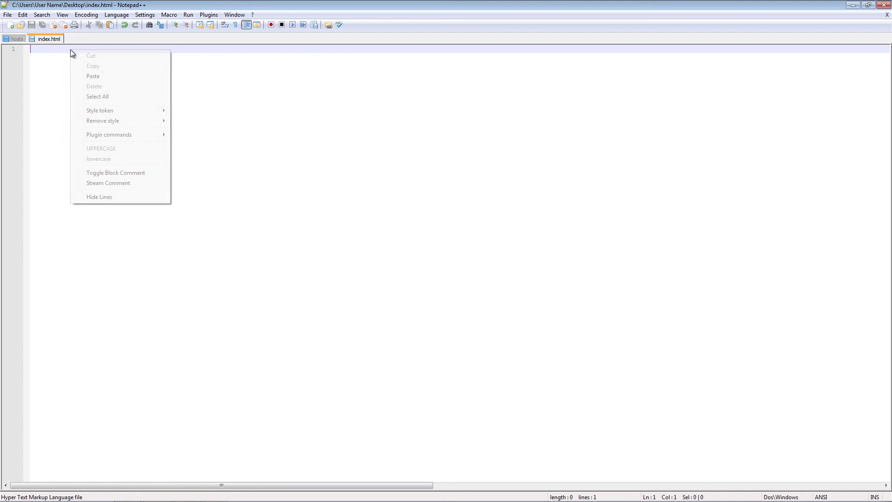
pyautogui.click(112, 79)
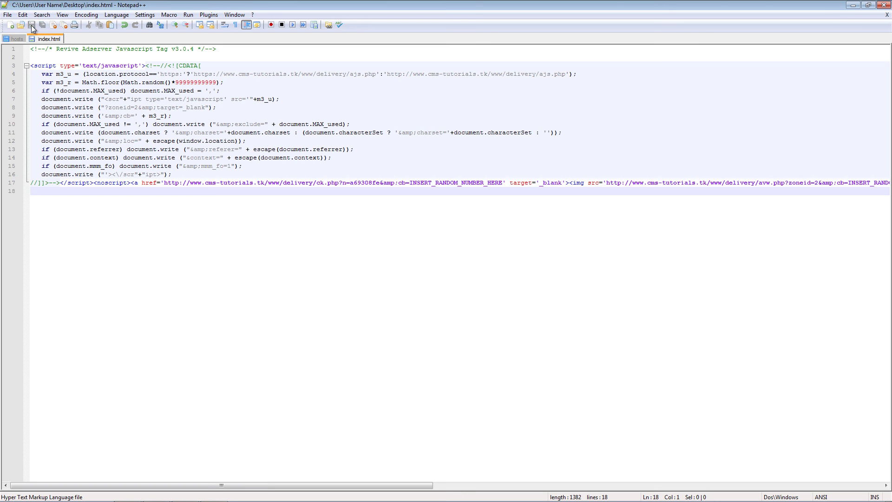
pyautogui.click(856, 8)
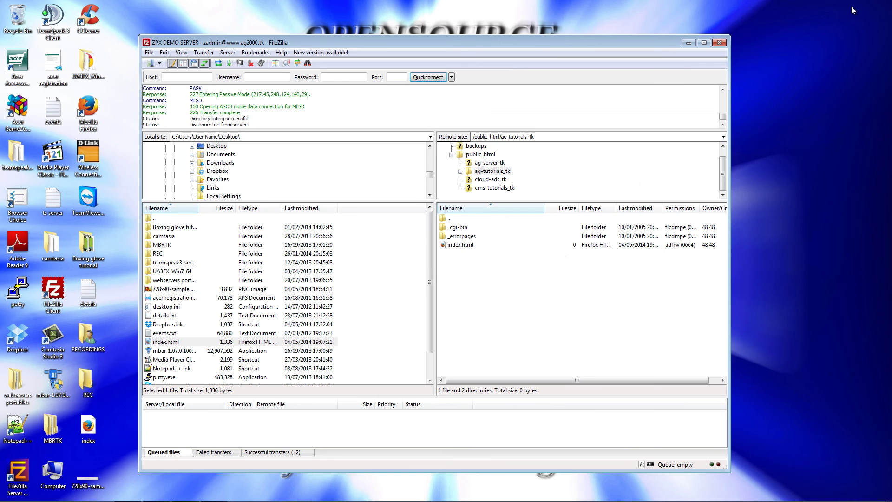
# Delete the empty remote index.html and upload the desktop index file to the server
pyautogui.click(464, 245)
pyautogui.press('Delete')
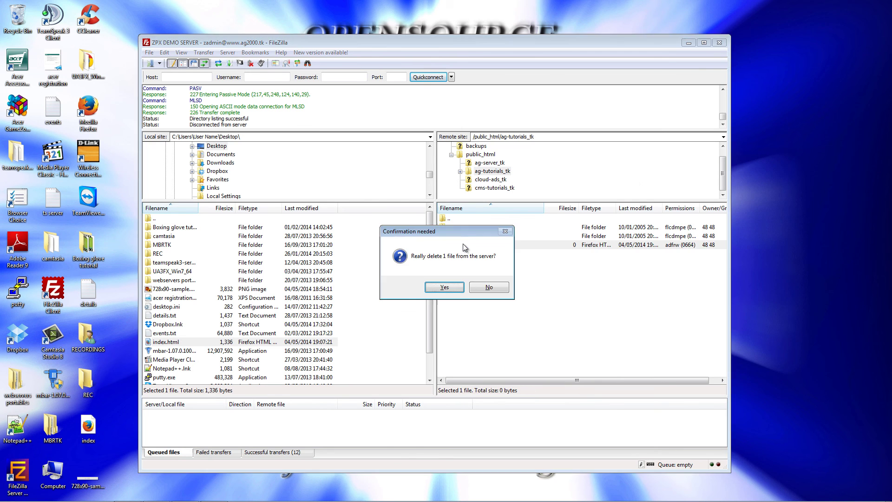
pyautogui.press('Return')
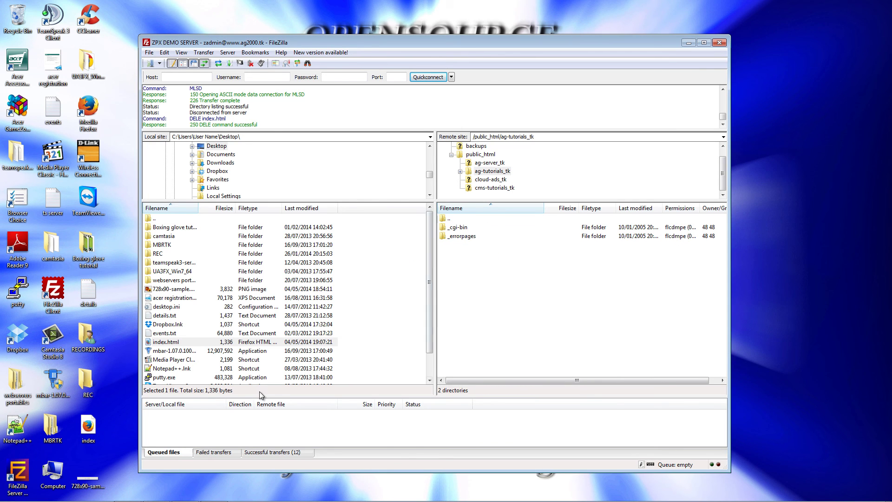
pyautogui.click(88, 427)
pyautogui.moveTo(408, 368); pyautogui.dragTo(494, 320)
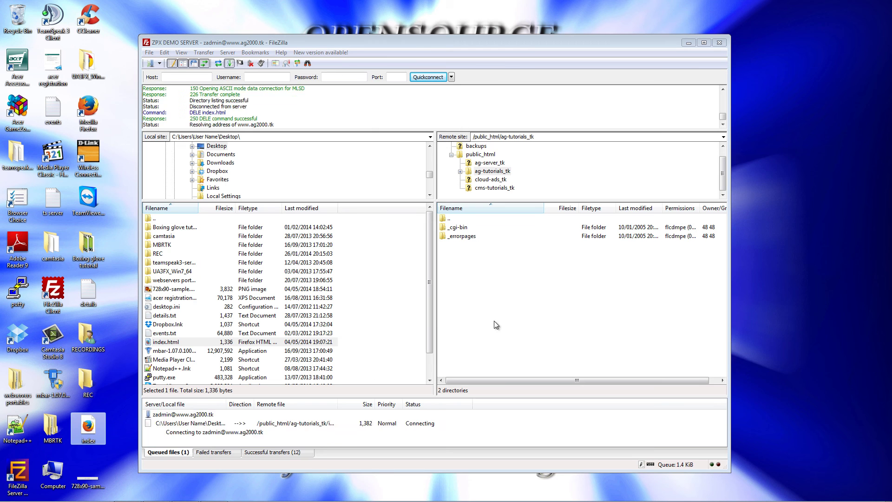
pyautogui.moveTo(214, 497)
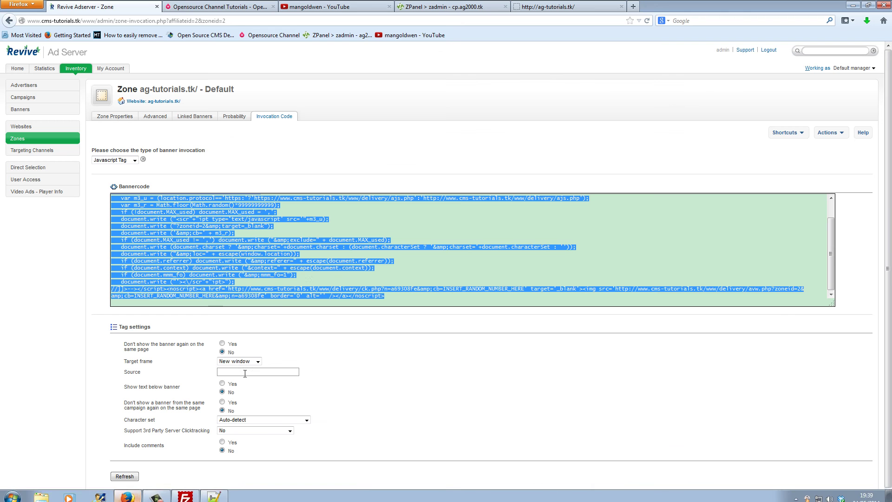
pyautogui.click(127, 492)
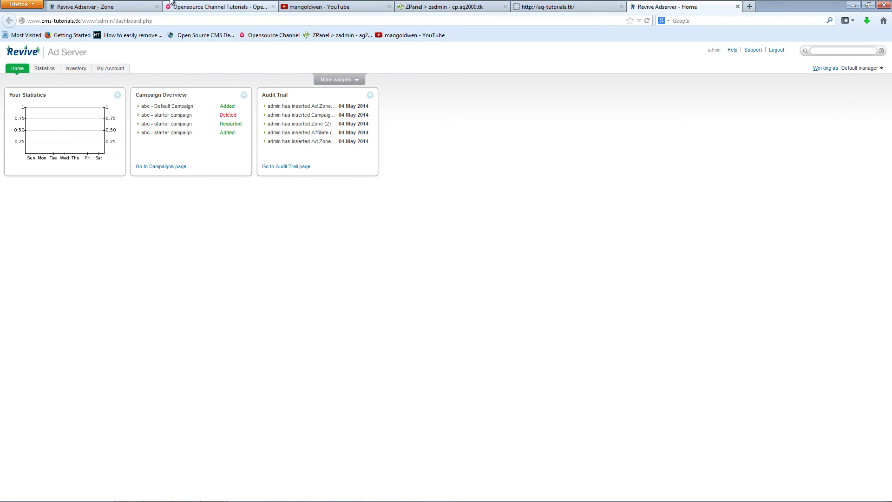
# Open banner 001's properties from the Banners list
pyautogui.click(142, 6)
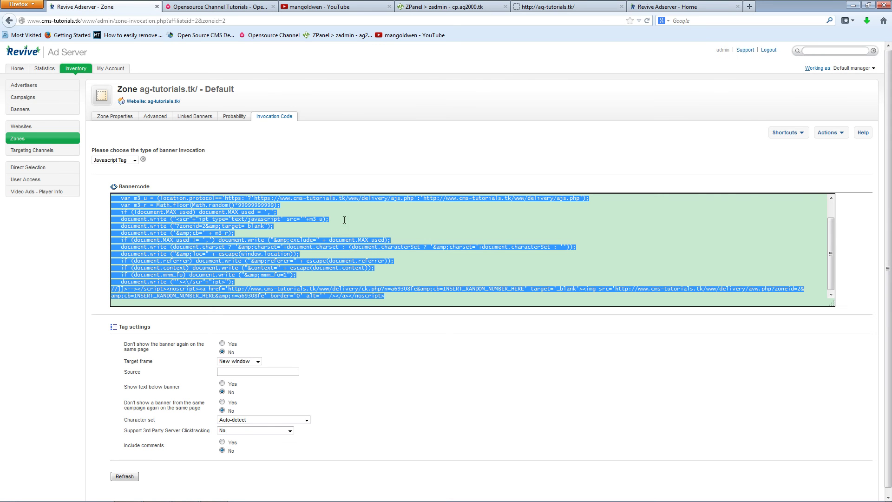
pyautogui.click(420, 403)
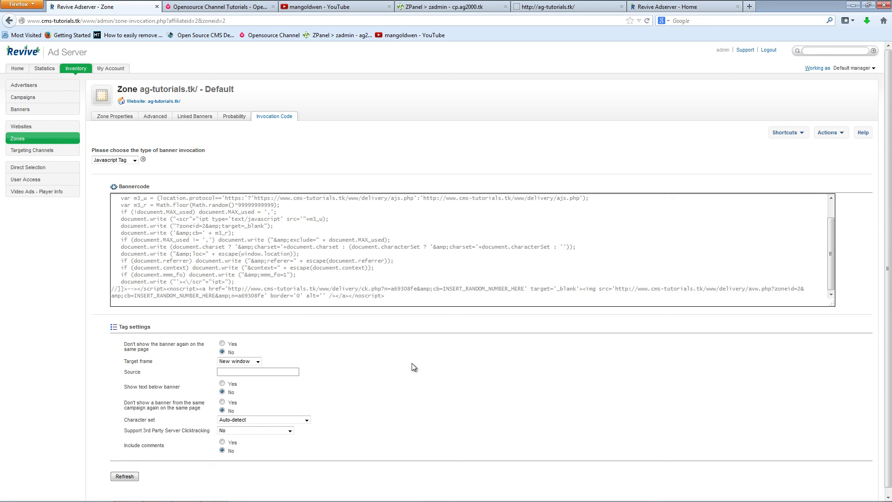
pyautogui.click(239, 303)
pyautogui.click(13, 112)
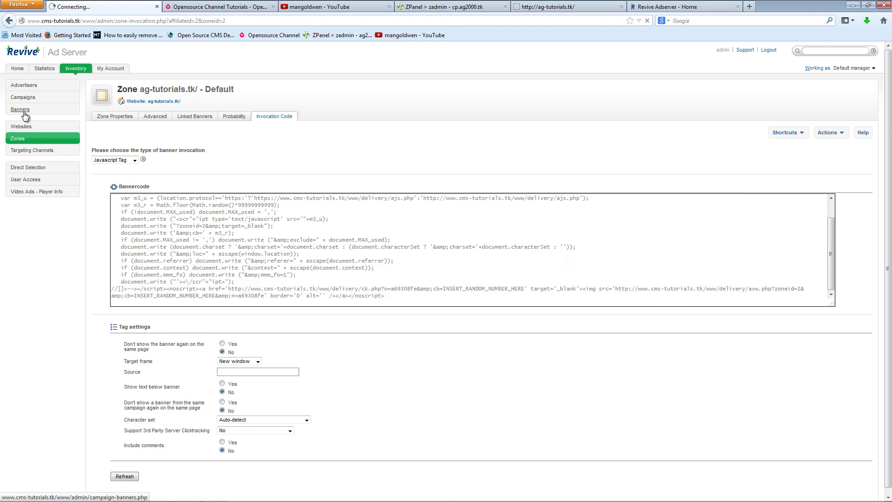
pyautogui.click(137, 172)
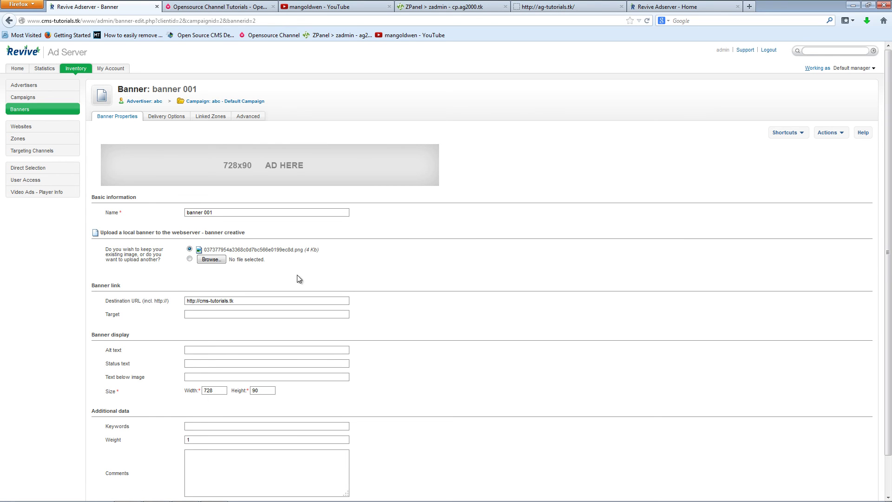
pyautogui.tripleClick(193, 300)
pyautogui.click(696, 6)
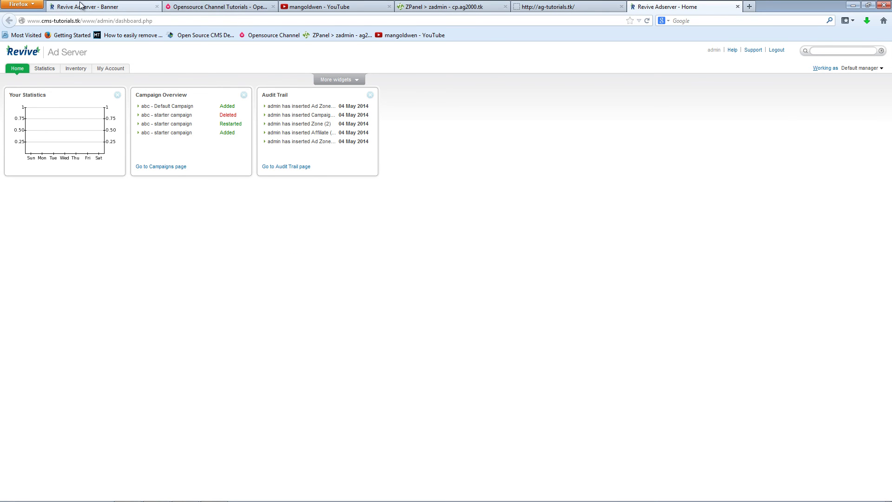
pyautogui.click(60, 7)
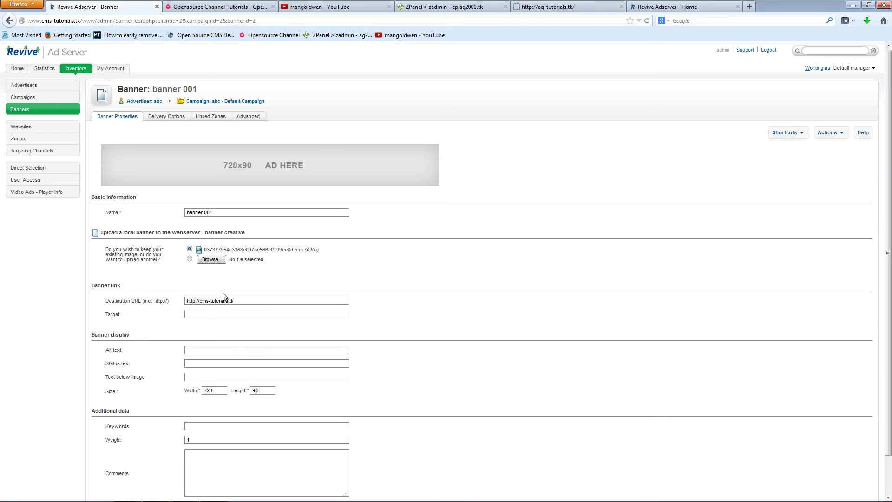
pyautogui.moveTo(201, 301); pyautogui.dragTo(235, 301)
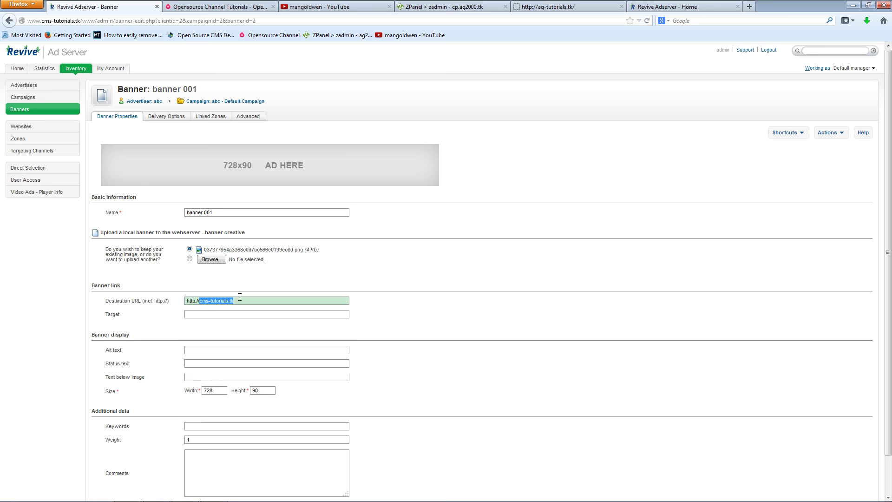
pyautogui.write('www')
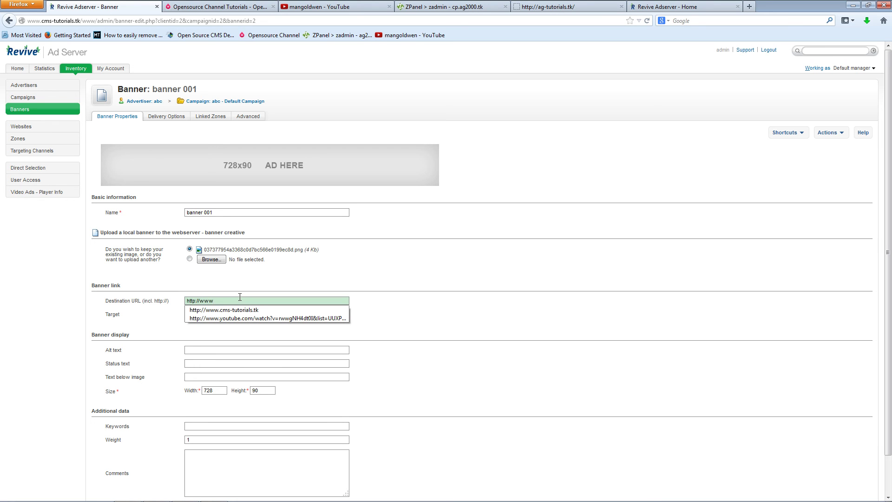
pyautogui.write('.goog')
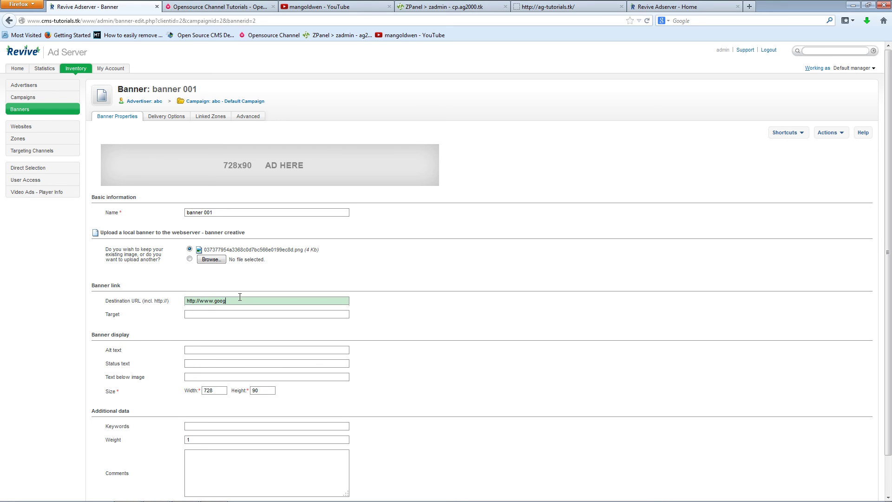
pyautogui.write('le.')
pyautogui.middleClick(439, 280)
pyautogui.scroll(-2, 439, 280)
pyautogui.click(114, 475)
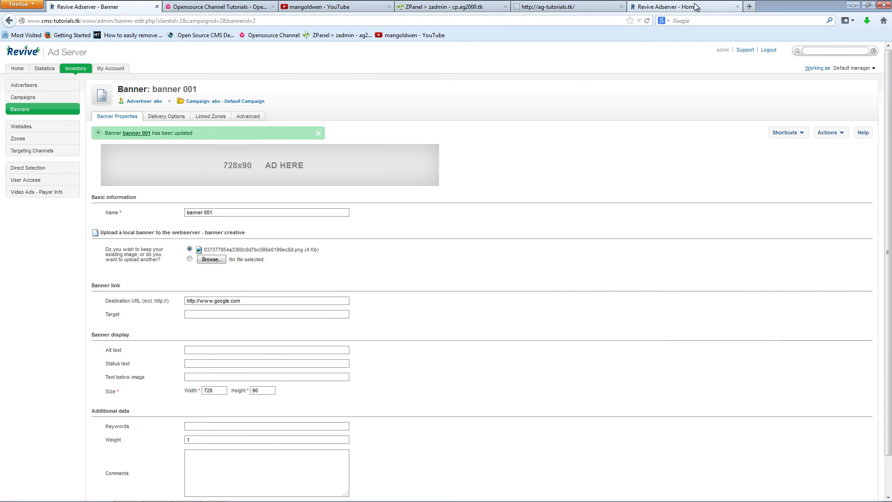
# Browse the Ad Server dashboard, ag-tutorials.tk, ZPanel and Opensource Channel tabs, ending on YouTube
pyautogui.click(668, 7)
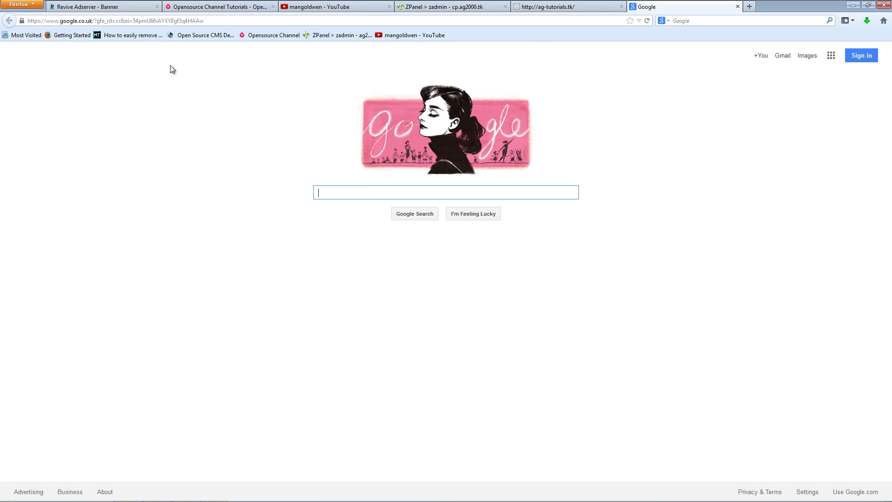
pyautogui.click(365, 11)
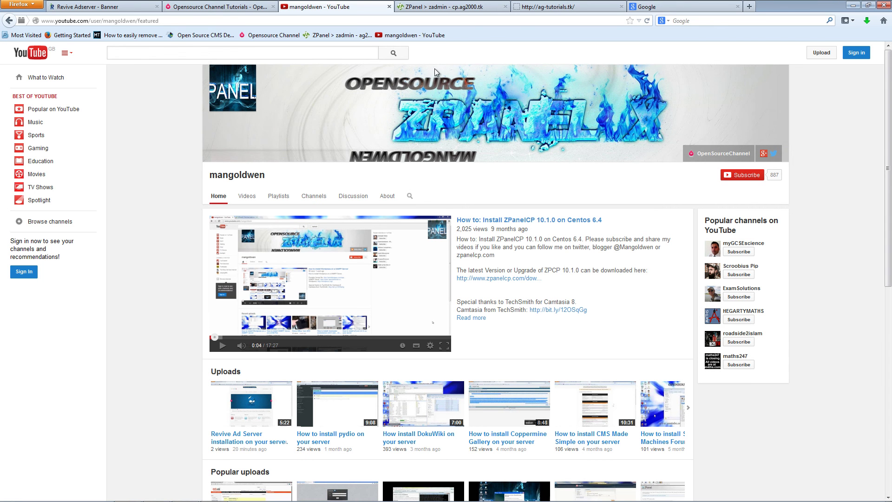
pyautogui.click(540, 8)
pyautogui.click(478, 8)
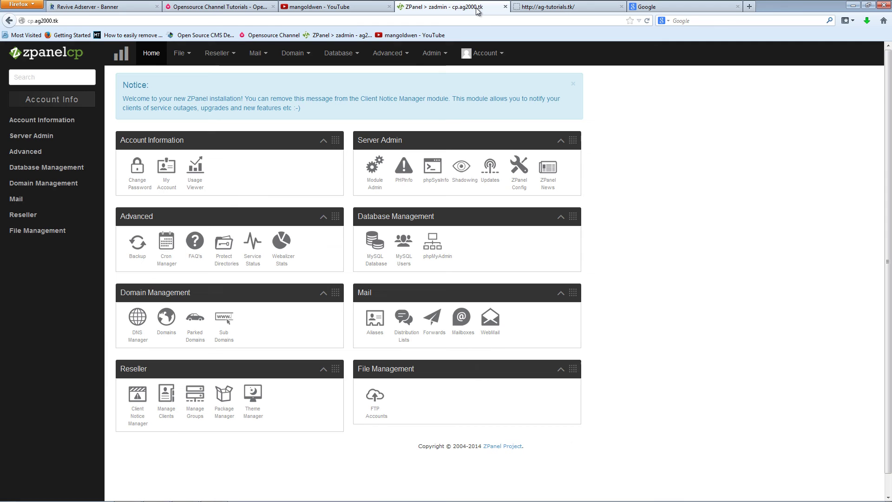
pyautogui.click(216, 7)
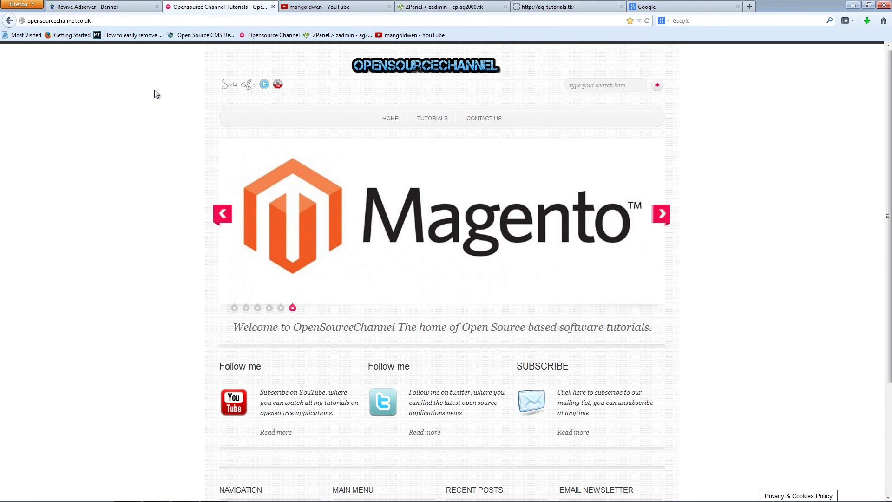
pyautogui.click(107, 7)
pyautogui.scroll(2, 465, 302)
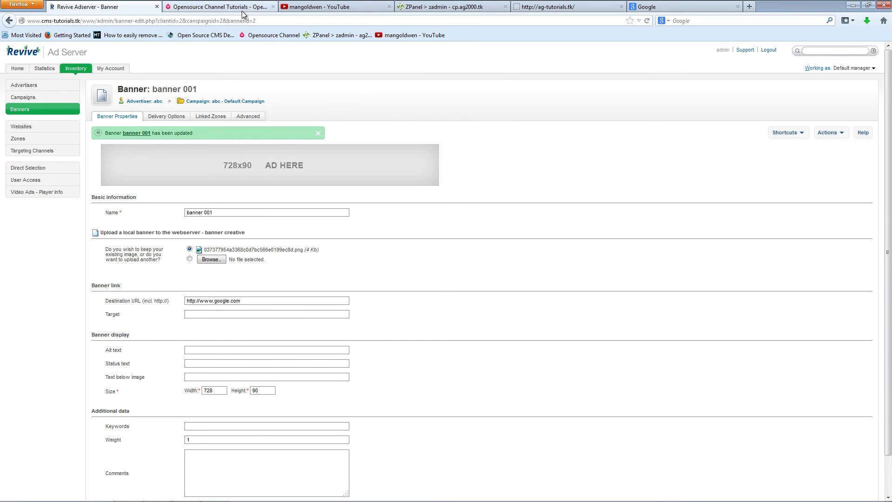
pyautogui.click(228, 7)
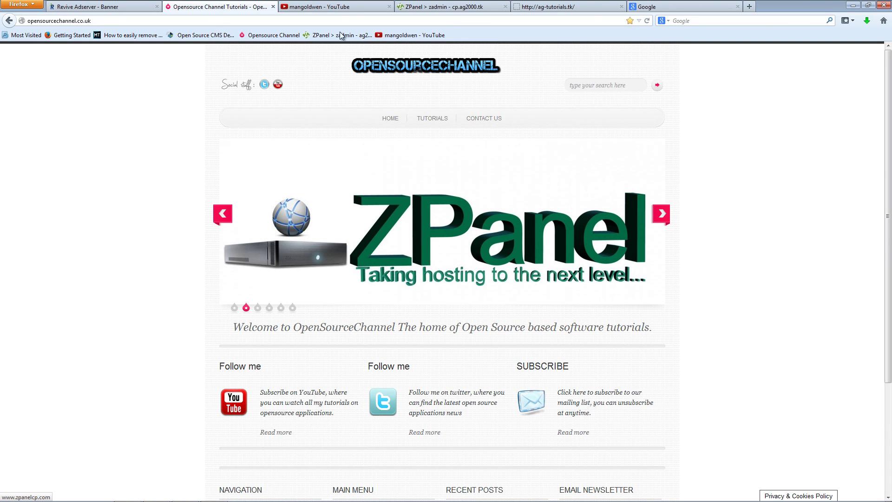
pyautogui.click(346, 8)
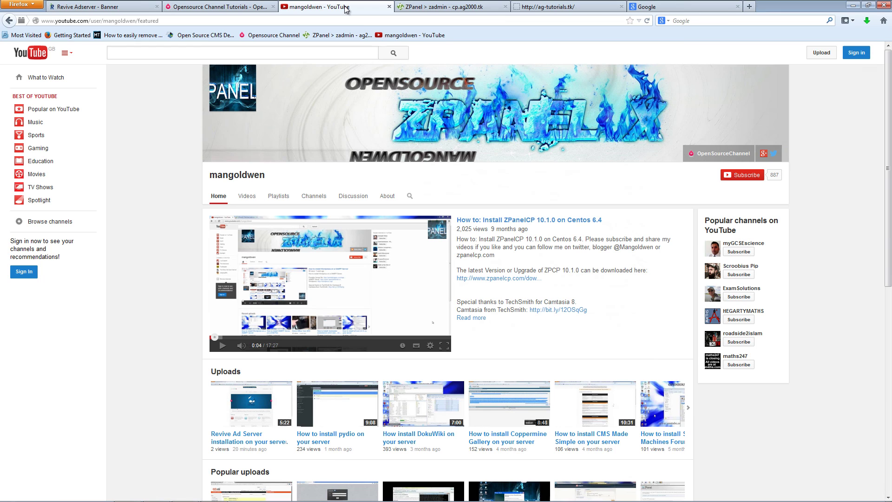